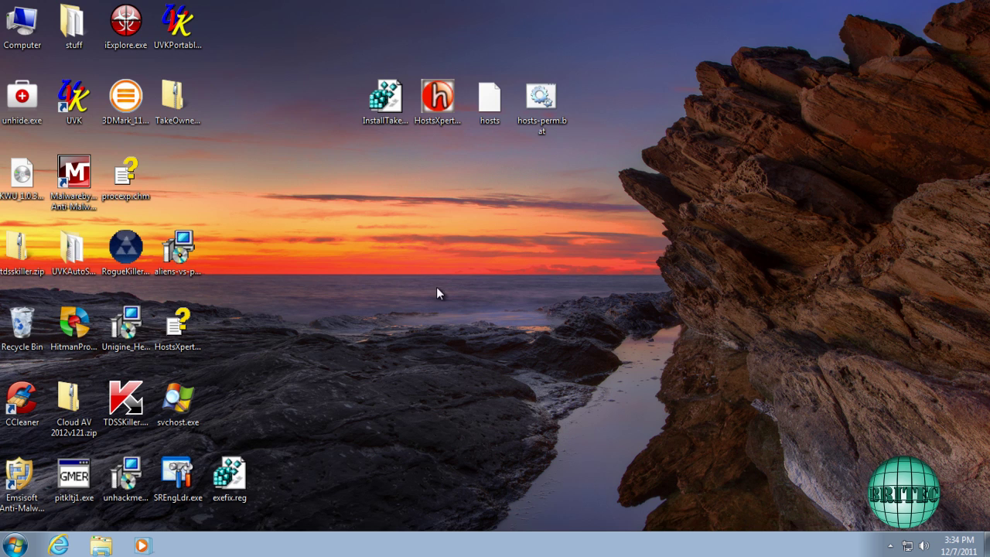
{"action": "left_click_drag", "start_coordinate": [594, 160], "coordinate": [360, 72]}
{"action": "left_click", "coordinate": [456, 199]}
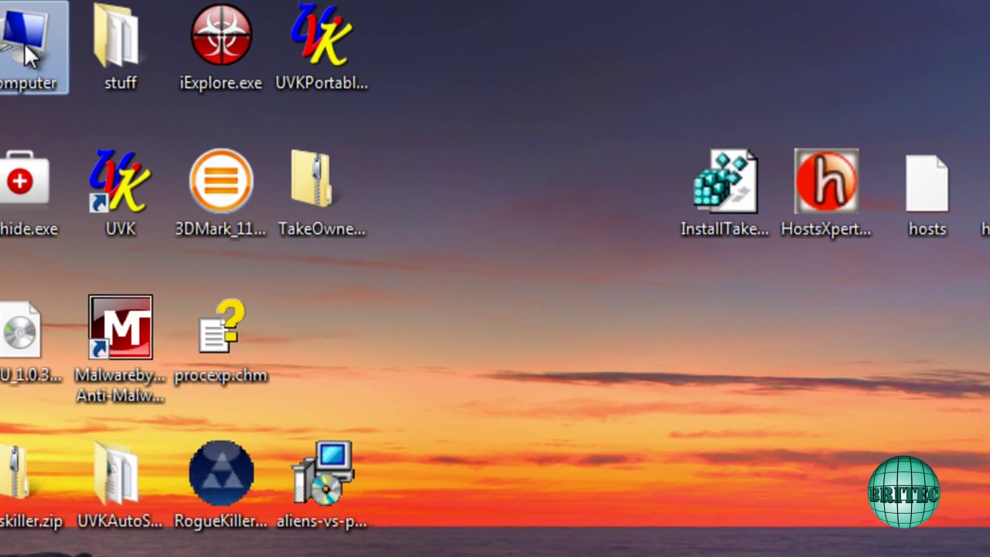
- Open Computer, search it for etc, and open the etc folder from the results to locate the hosts file
{"action": "double_click", "coordinate": [24, 45]}
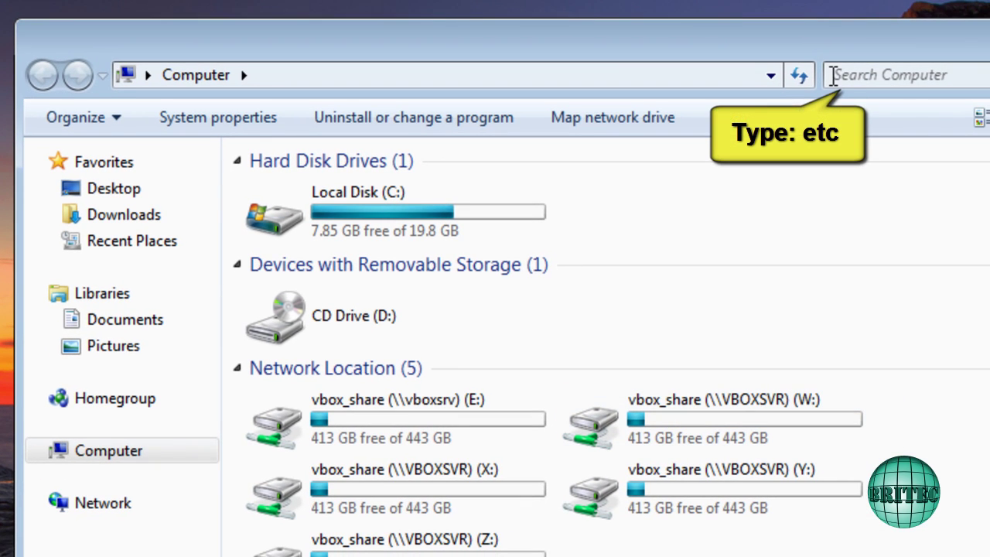
{"action": "left_click", "coordinate": [847, 76]}
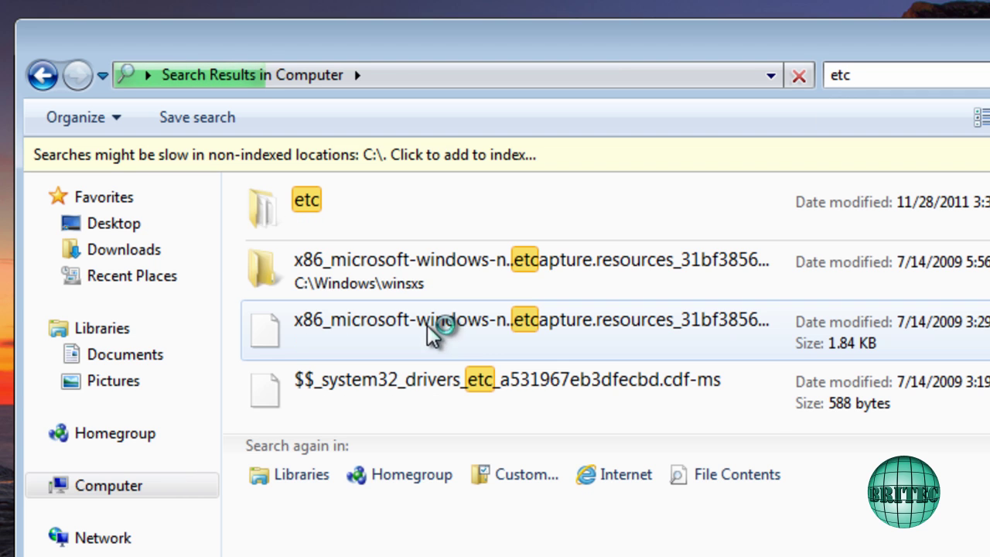
{"action": "double_click", "coordinate": [377, 222]}
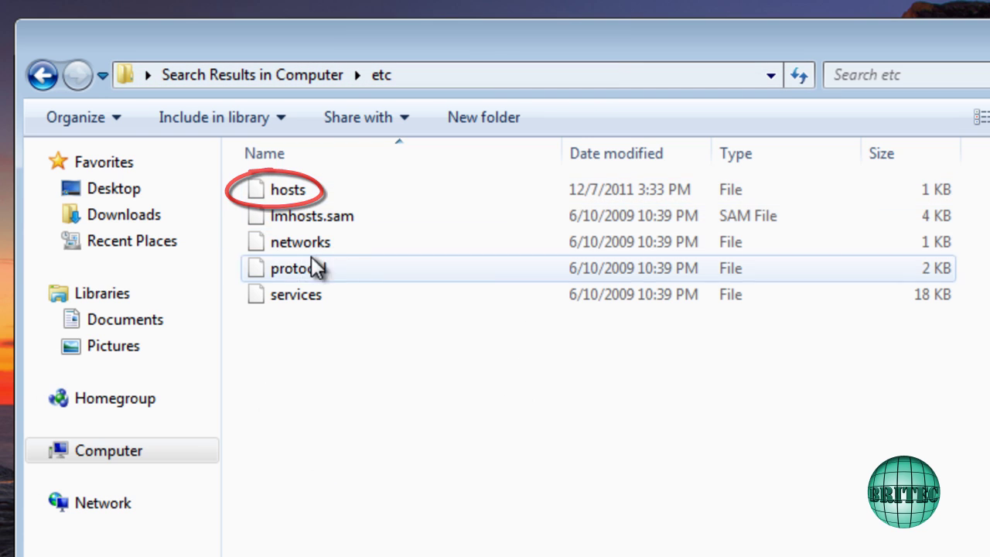
{"action": "mouse_move", "coordinate": [276, 193]}
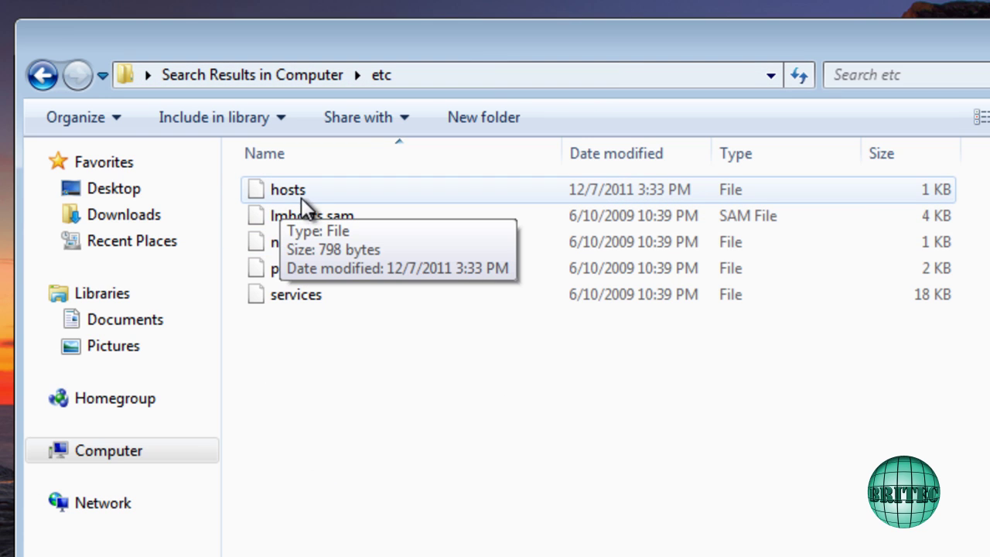
- Return to Computer and browse to the folder C:\Windows\System32\drivers\etc
{"action": "left_click", "coordinate": [45, 79]}
{"action": "left_click", "coordinate": [44, 79]}
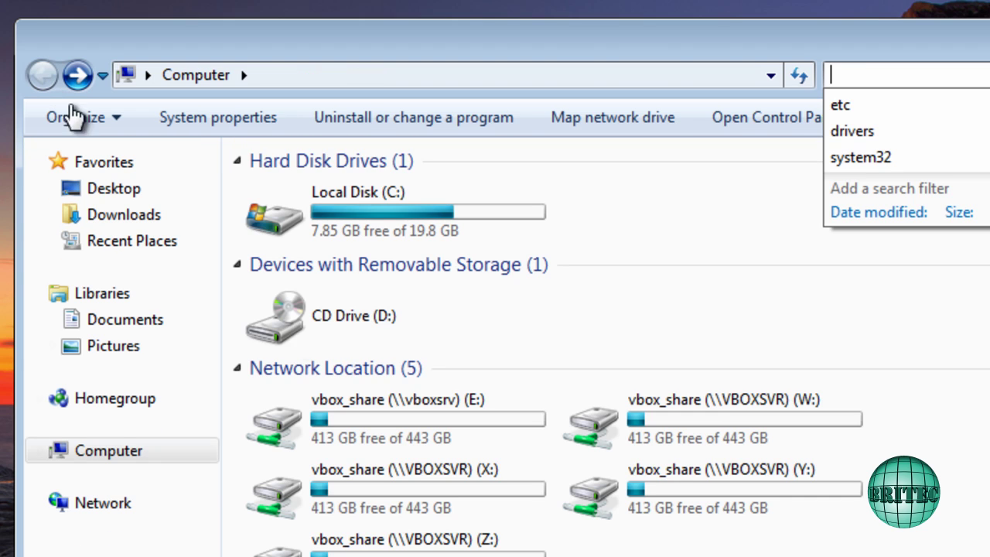
{"action": "double_click", "coordinate": [325, 213]}
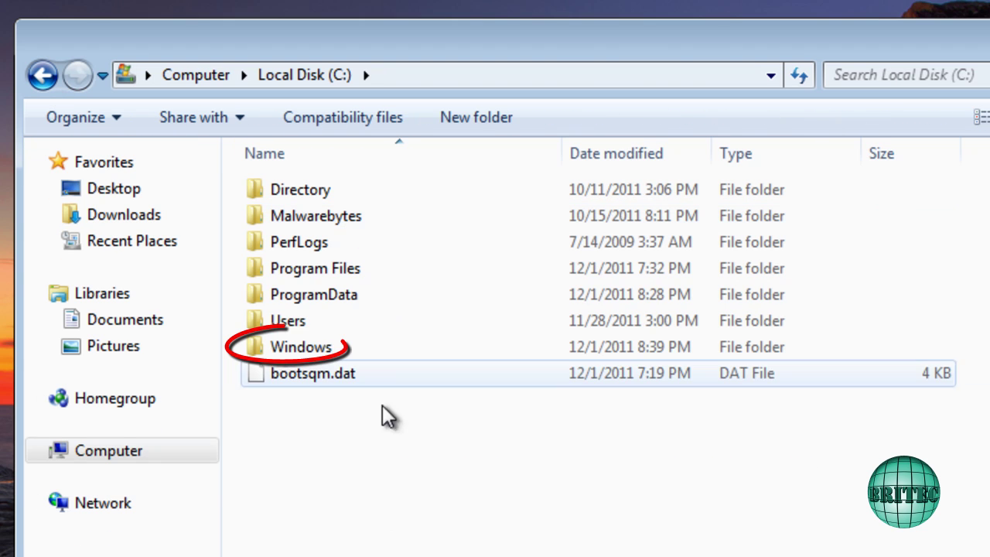
{"action": "double_click", "coordinate": [310, 347]}
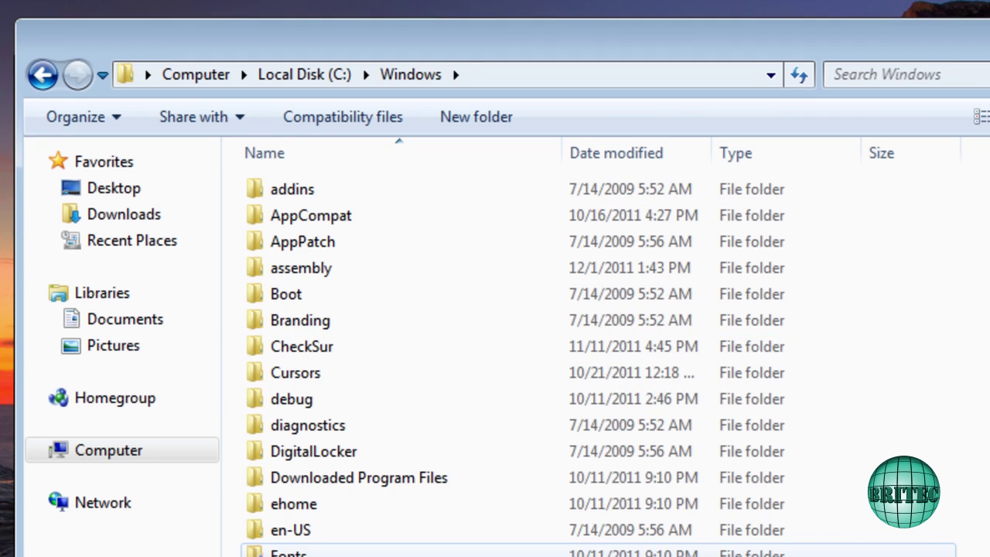
{"action": "scroll", "coordinate": [342, 473], "scroll_direction": "down", "scroll_amount": 2}
{"action": "scroll", "coordinate": [349, 394], "scroll_direction": "down", "scroll_amount": 7}
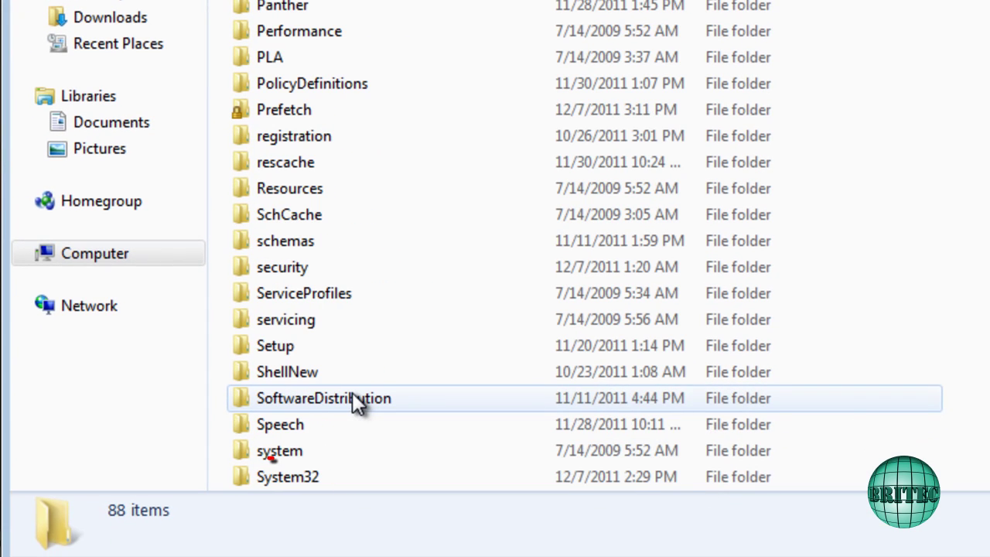
{"action": "left_click", "coordinate": [309, 477]}
{"action": "double_click", "coordinate": [310, 477]}
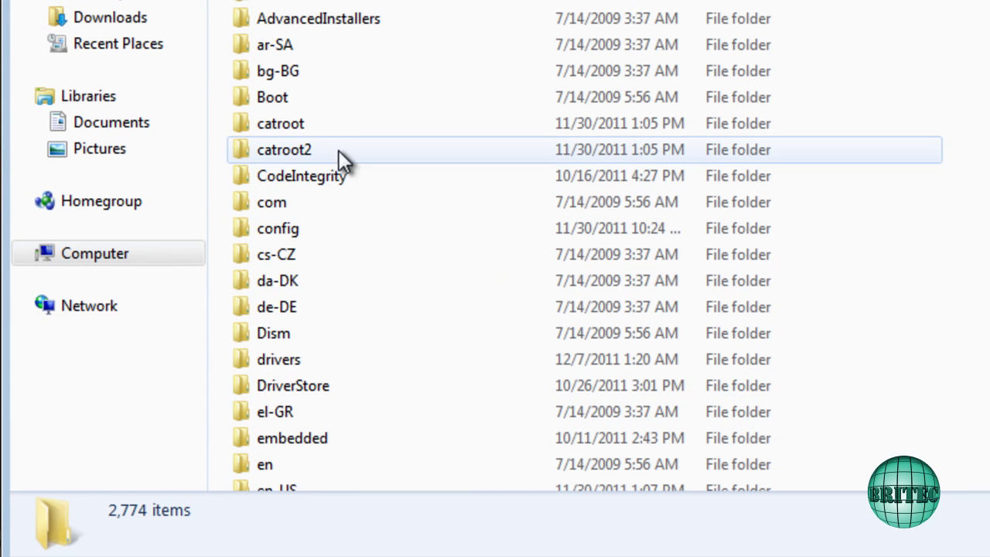
{"action": "double_click", "coordinate": [272, 359]}
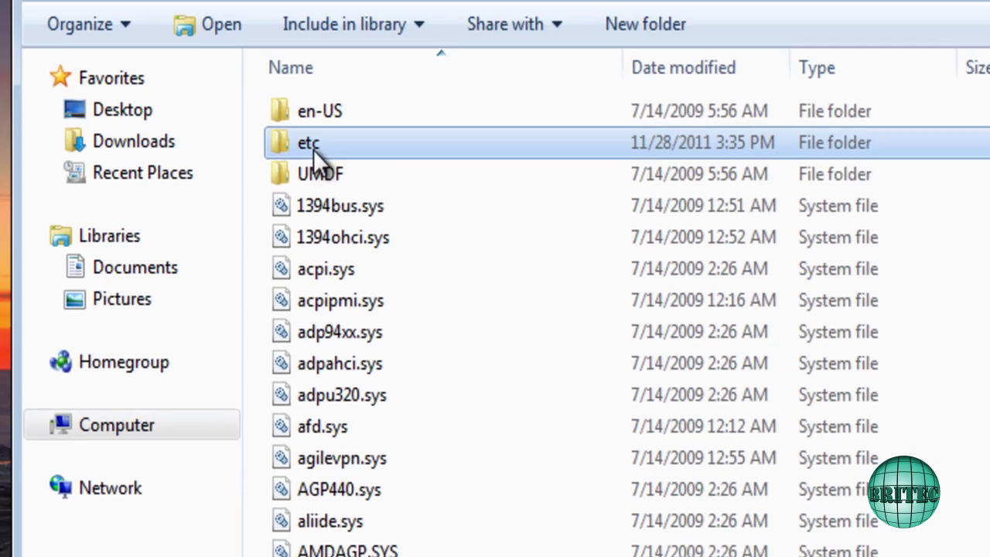
{"action": "double_click", "coordinate": [272, 22]}
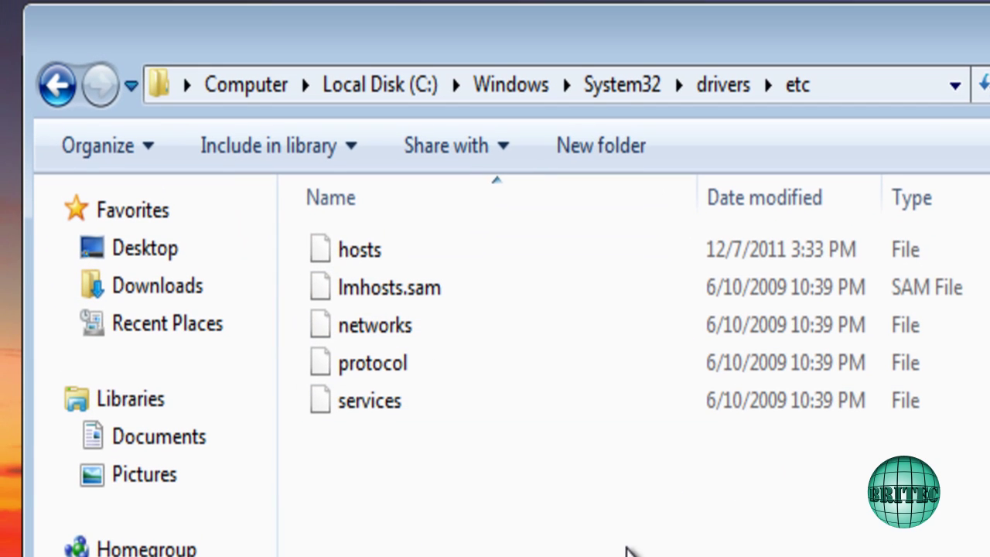
- Open the properties of the hosts file and bring up its security permissions for editing
{"action": "right_click", "coordinate": [367, 255]}
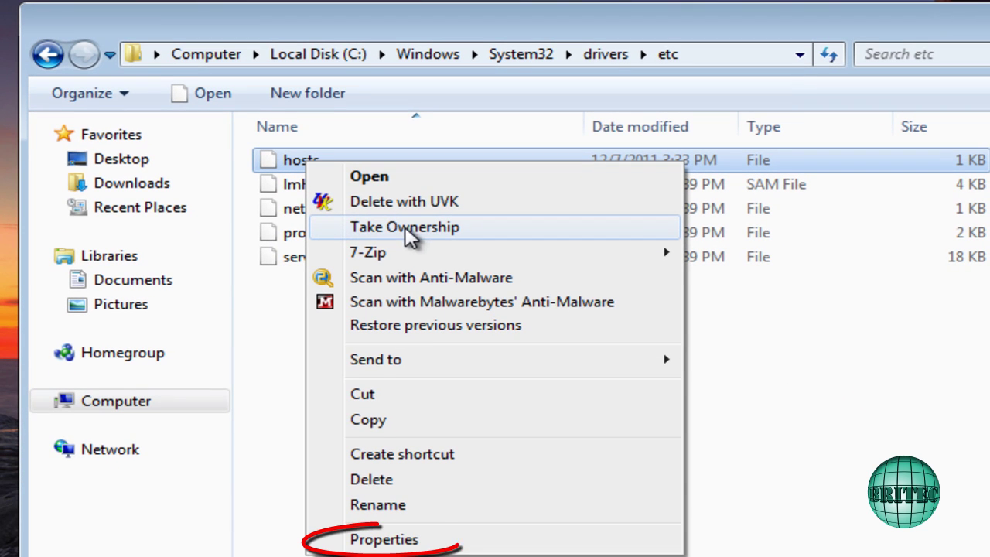
{"action": "left_click", "coordinate": [384, 539]}
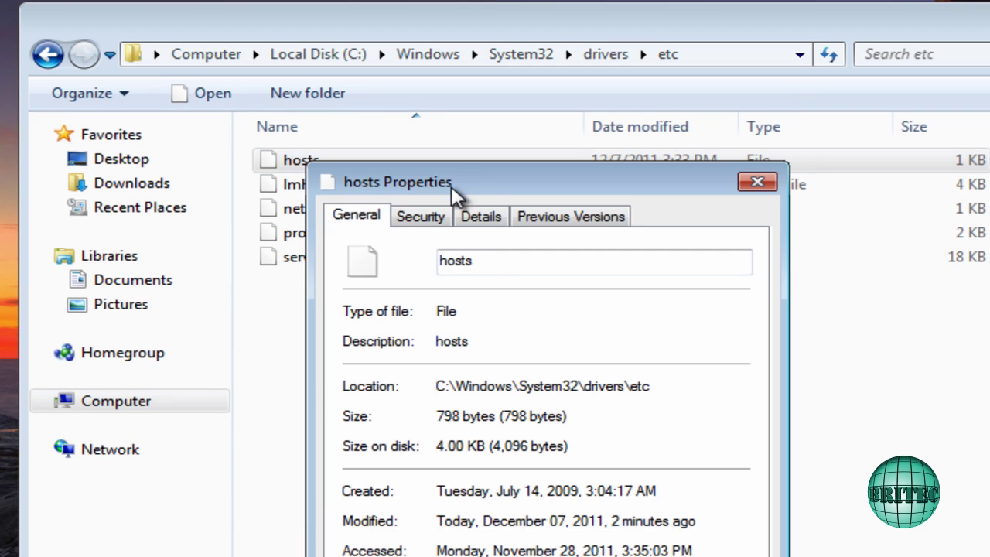
{"action": "left_click_drag", "start_coordinate": [451, 185], "coordinate": [390, 107]}
{"action": "left_click", "coordinate": [358, 137]}
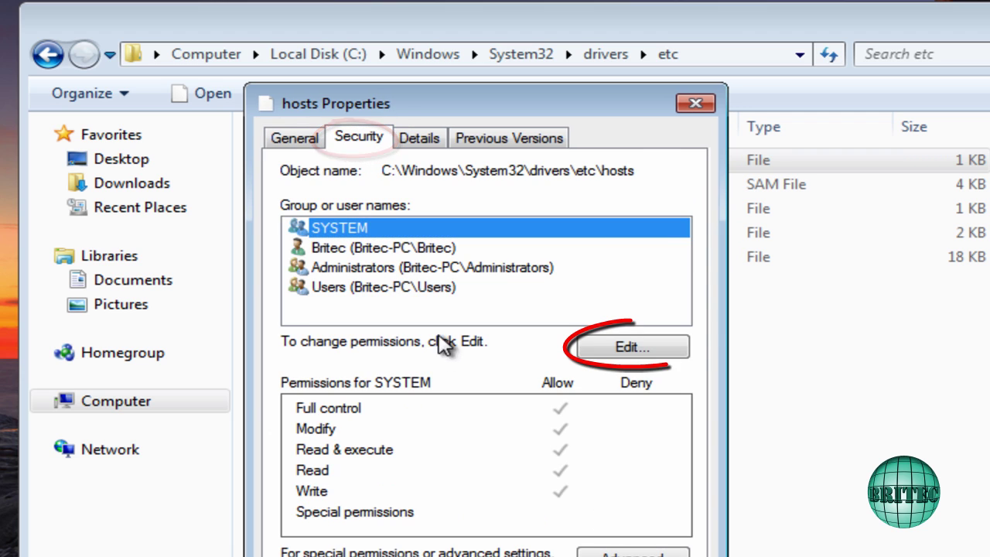
{"action": "left_click", "coordinate": [628, 347]}
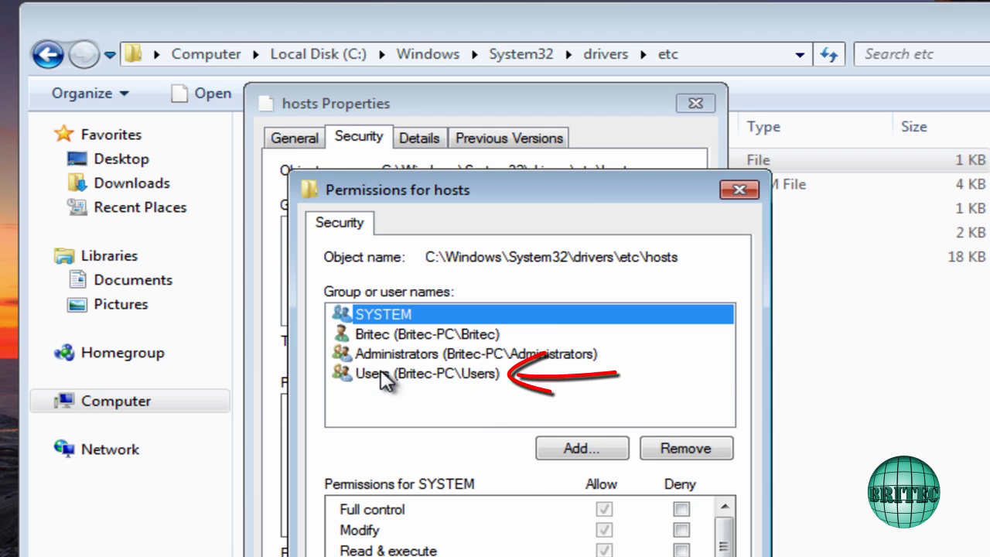
- Try toggling the Full control permission for the Users group, then discard the change and close the hosts properties
{"action": "left_click", "coordinate": [386, 374]}
{"action": "left_click", "coordinate": [604, 509]}
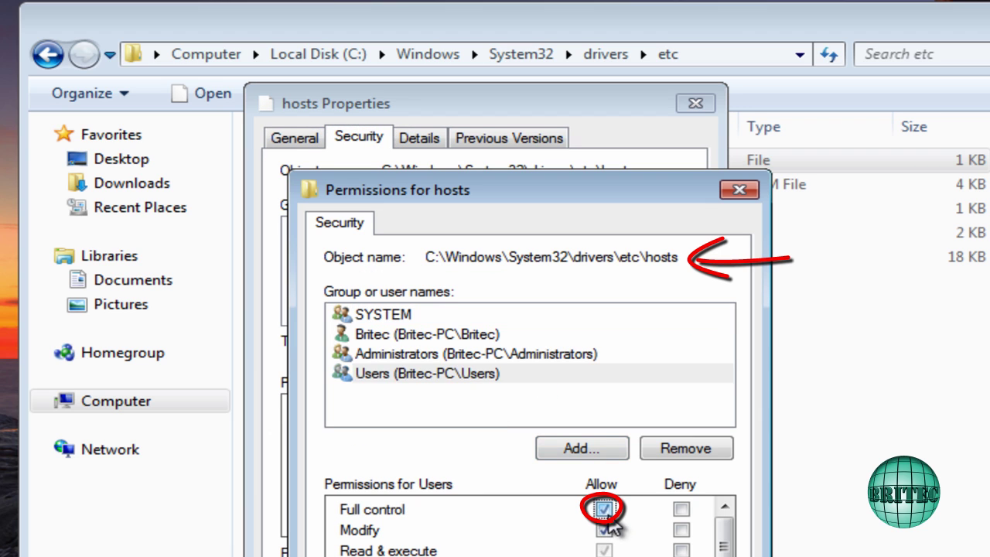
{"action": "left_click", "coordinate": [603, 509]}
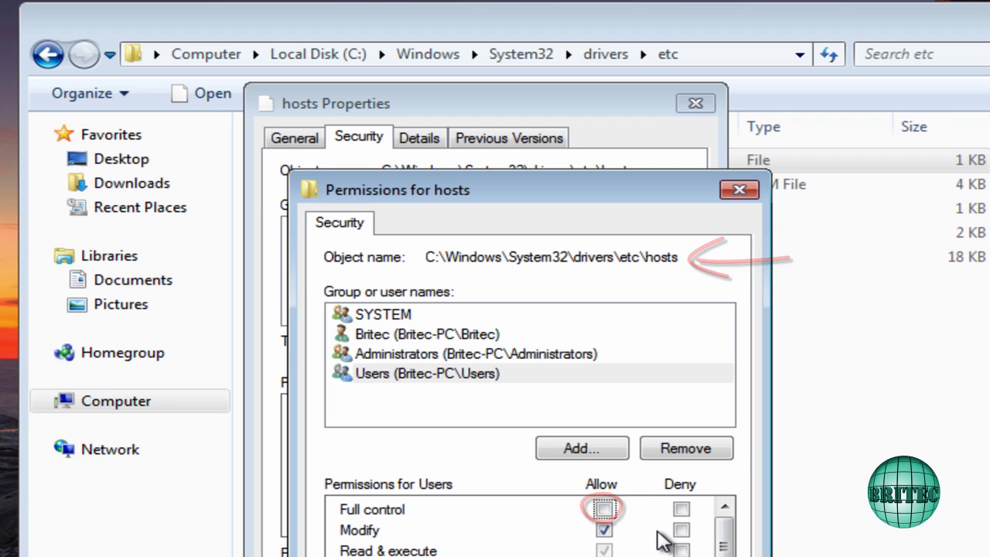
{"action": "key", "text": "Escape"}
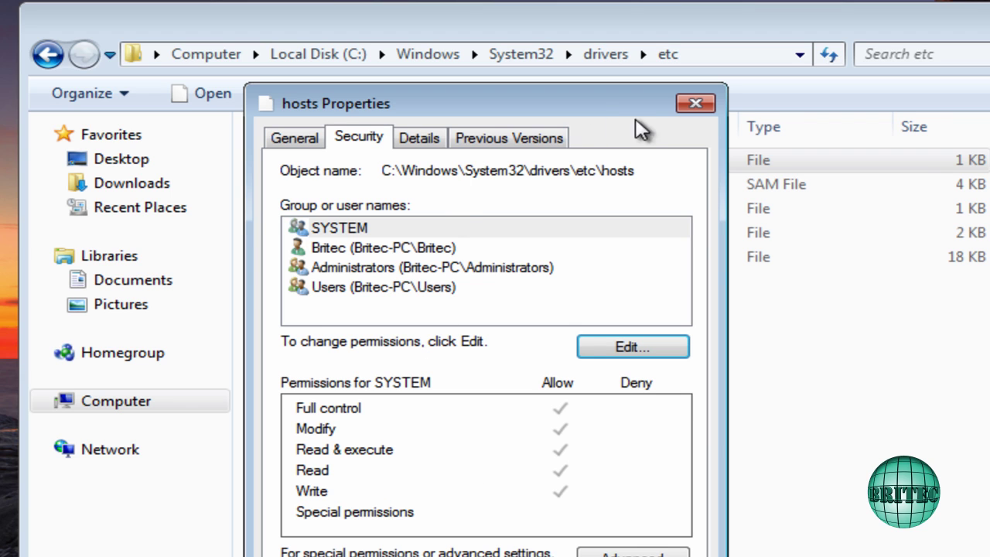
{"action": "left_click", "coordinate": [695, 104]}
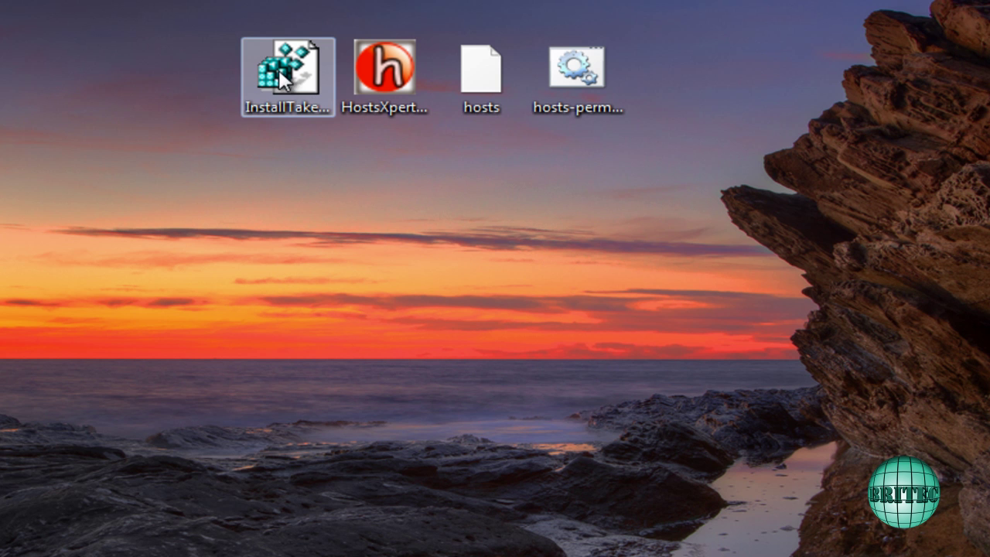
- Open InstallTakeOwnership.reg from the desktop for editing in Notepad, examine its registry entries and close it
{"action": "left_click_drag", "start_coordinate": [285, 78], "coordinate": [396, 221]}
{"action": "right_click", "coordinate": [389, 198]}
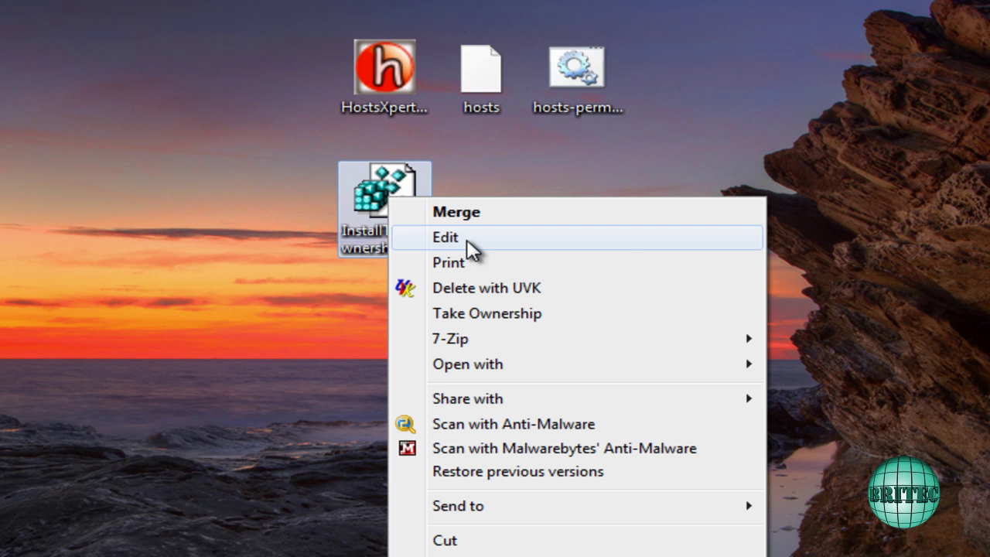
{"action": "left_click", "coordinate": [456, 238]}
{"action": "left_click", "coordinate": [562, 376]}
{"action": "left_click_drag", "start_coordinate": [977, 402], "coordinate": [34, 102]}
{"action": "left_click", "coordinate": [367, 441]}
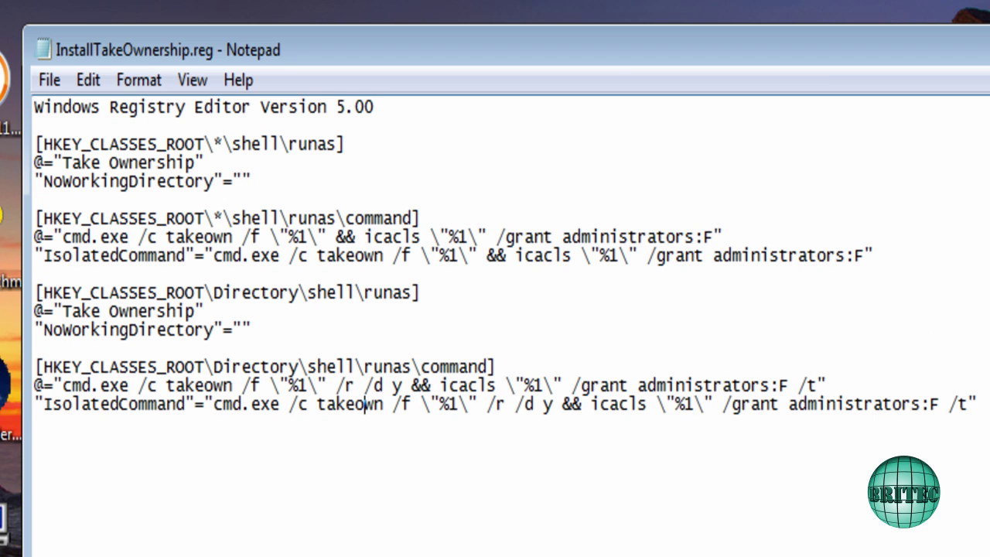
{"action": "key", "text": "alt+F4"}
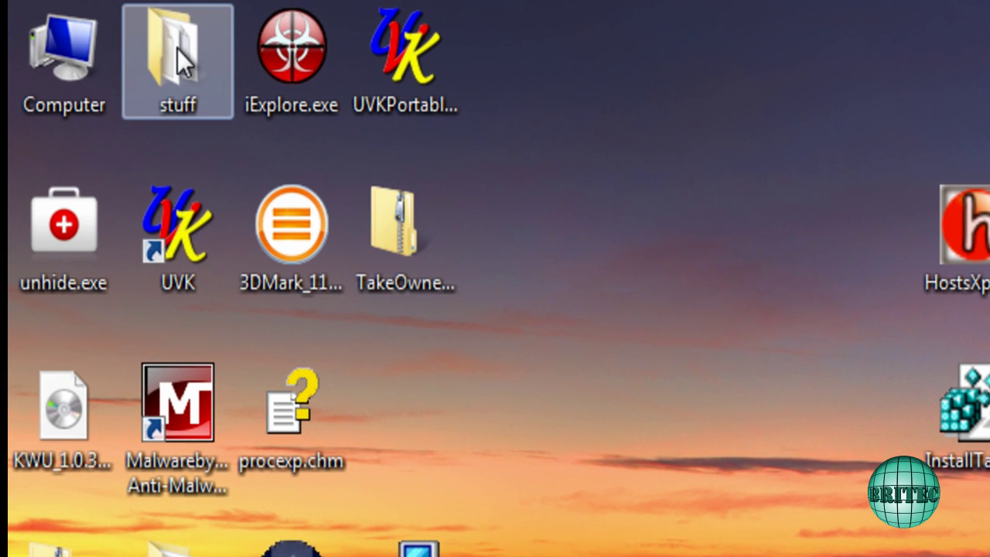
- Check the stuff folder's available commands for the Take Ownership entry
{"action": "right_click", "coordinate": [177, 49]}
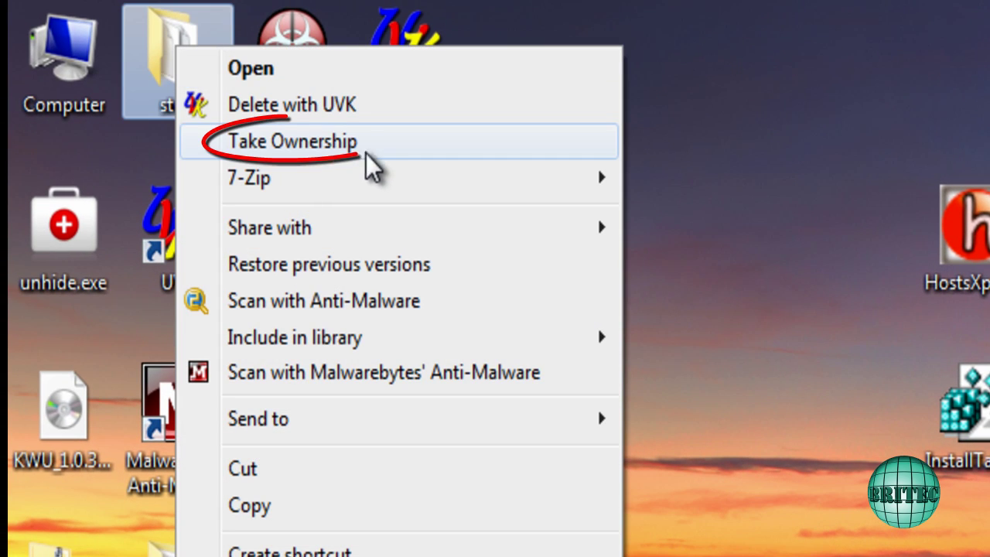
{"action": "left_click", "coordinate": [916, 380]}
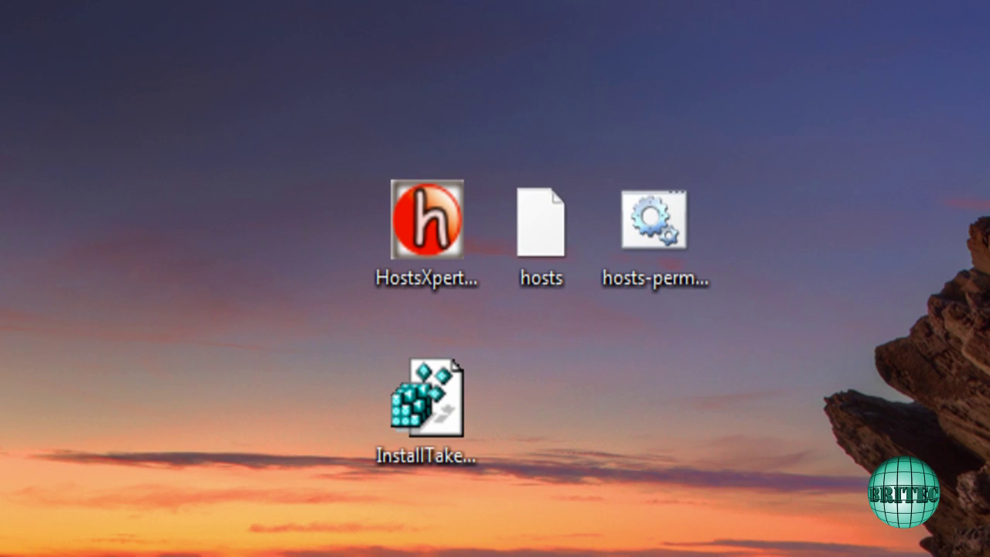
- Open hosts-perm.bat for editing in Notepad, examine its permission and attribute commands, and line up the desktop icons again
{"action": "left_click_drag", "start_coordinate": [425, 394], "coordinate": [307, 207]}
{"action": "left_click_drag", "start_coordinate": [643, 244], "coordinate": [417, 421]}
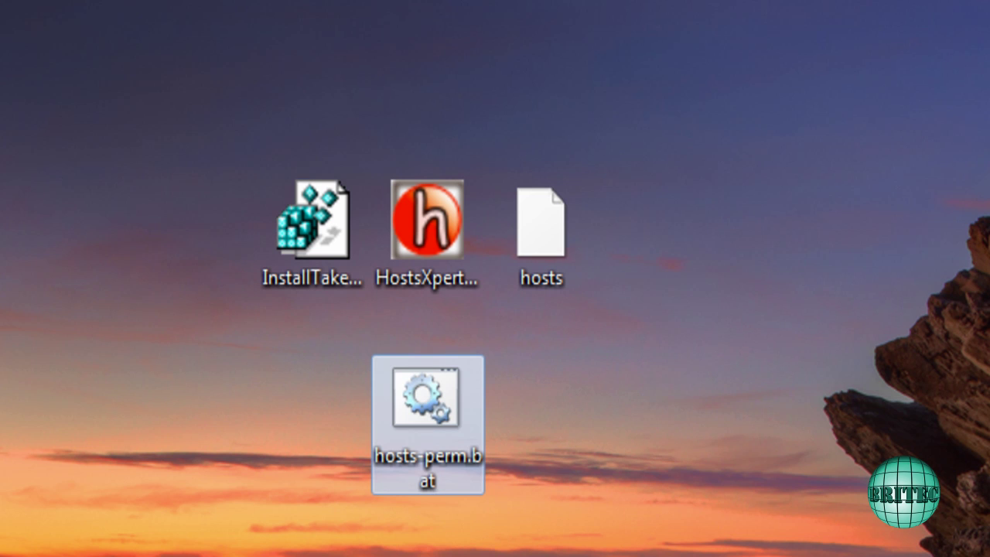
{"action": "right_click", "coordinate": [414, 396]}
{"action": "left_click", "coordinate": [487, 427]}
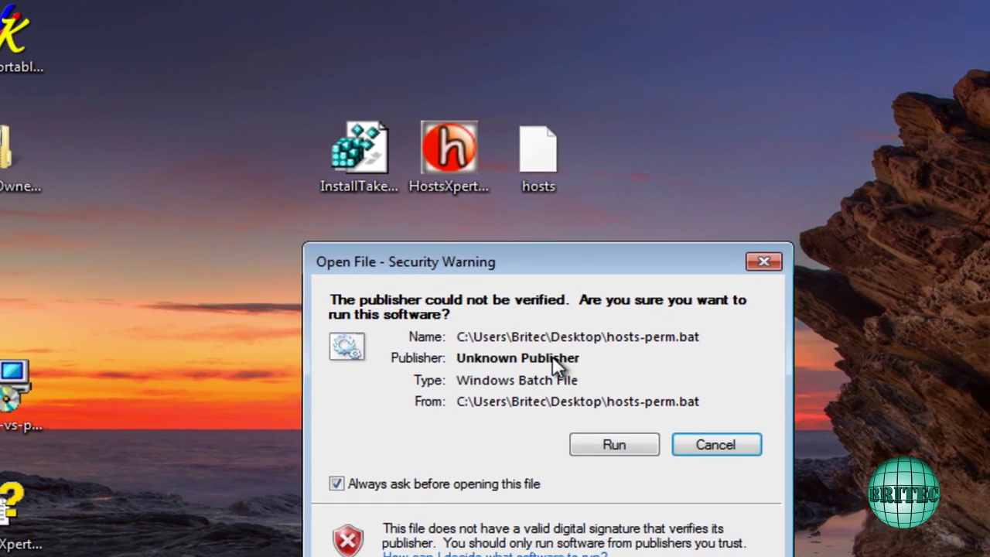
{"action": "left_click", "coordinate": [611, 433]}
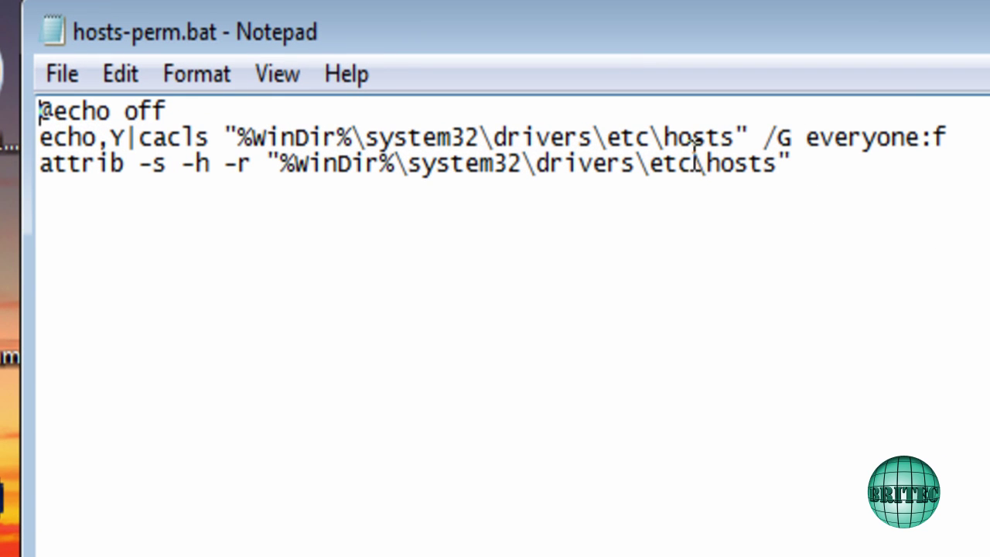
{"action": "left_click_drag", "start_coordinate": [826, 172], "coordinate": [40, 112]}
{"action": "left_click", "coordinate": [333, 296]}
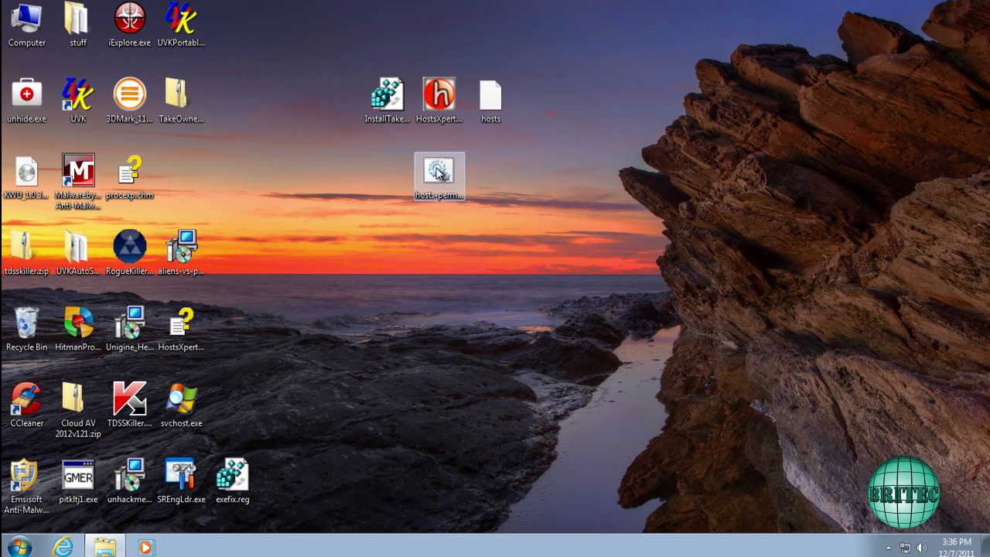
{"action": "left_click_drag", "start_coordinate": [438, 175], "coordinate": [540, 99]}
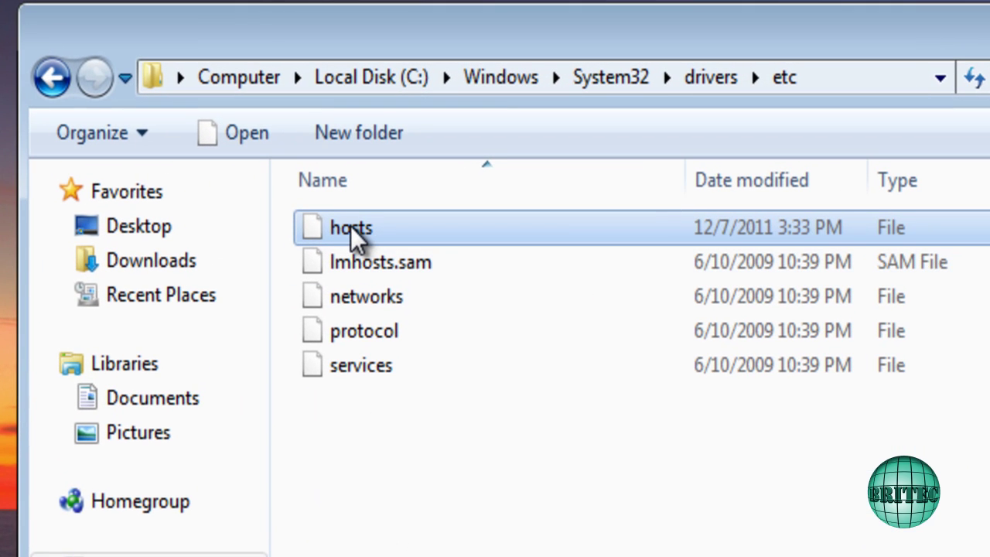
- Take ownership of the hosts file in the etc folder and open it with Notepad
{"action": "right_click", "coordinate": [356, 238]}
{"action": "left_click", "coordinate": [433, 317]}
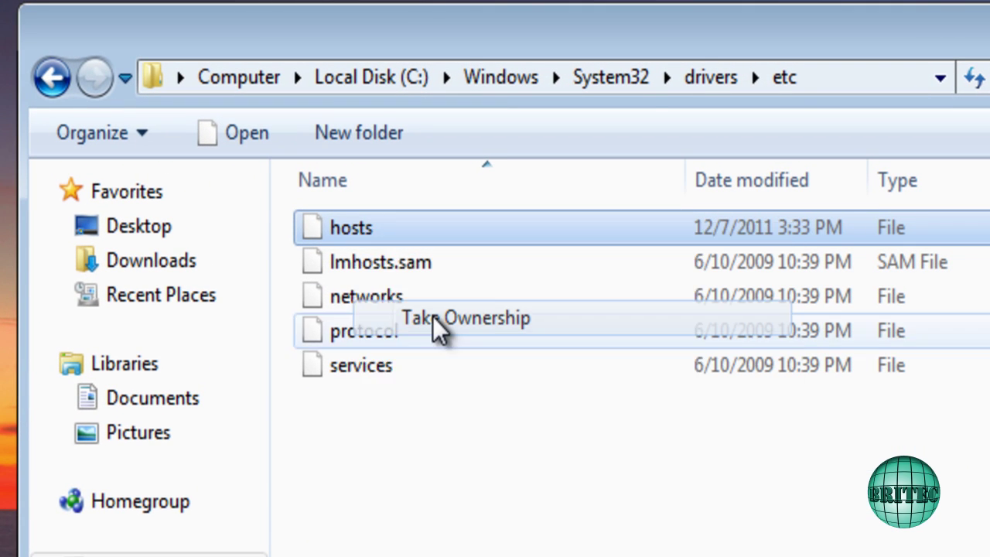
{"action": "right_click", "coordinate": [351, 231]}
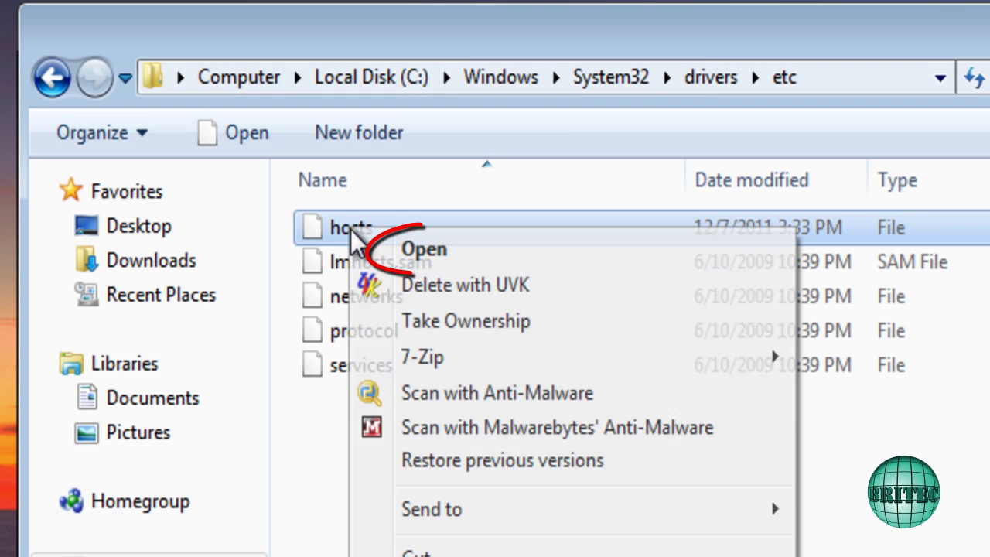
{"action": "left_click", "coordinate": [426, 252]}
{"action": "left_click", "coordinate": [229, 354]}
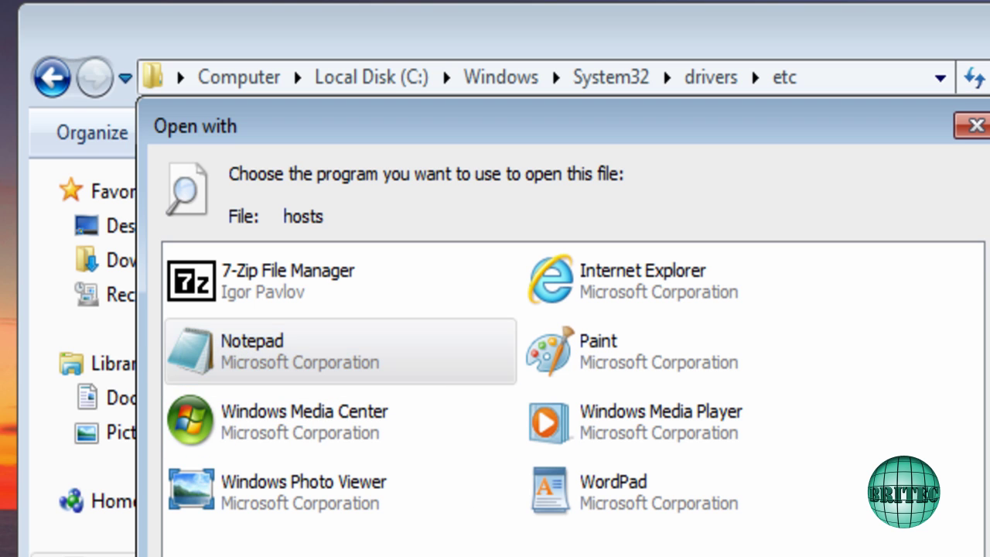
{"action": "key", "text": "Return"}
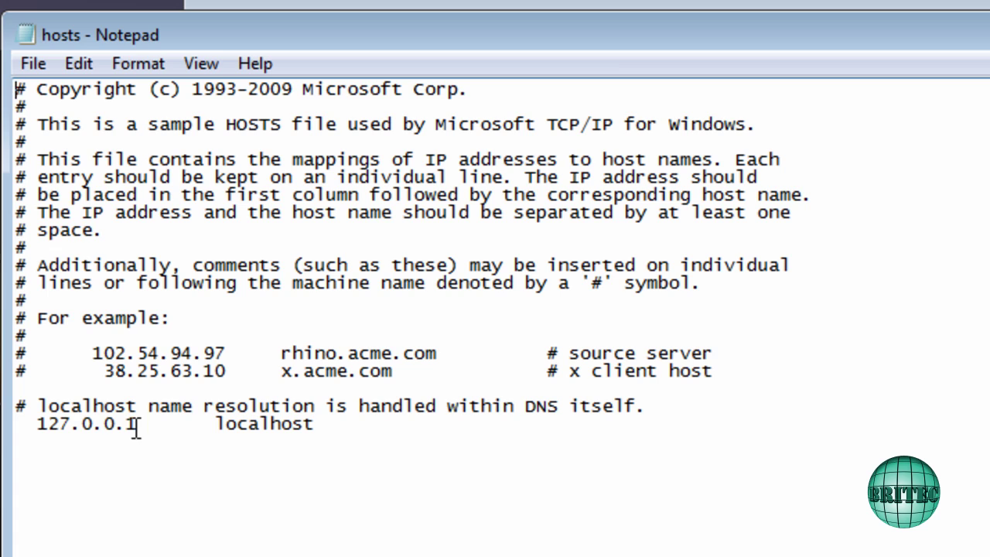
- Copy the 127.0.0.1 address of the localhost entry onto a new line beneath it, indented to match
{"action": "left_click_drag", "start_coordinate": [135, 425], "coordinate": [45, 435]}
{"action": "right_click", "coordinate": [51, 435]}
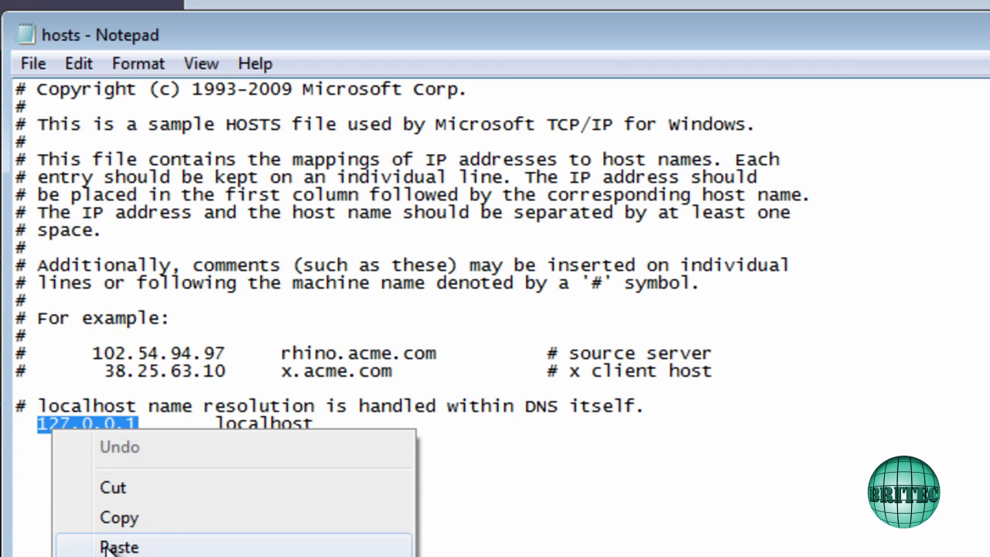
{"action": "left_click", "coordinate": [104, 520]}
{"action": "left_click", "coordinate": [320, 424]}
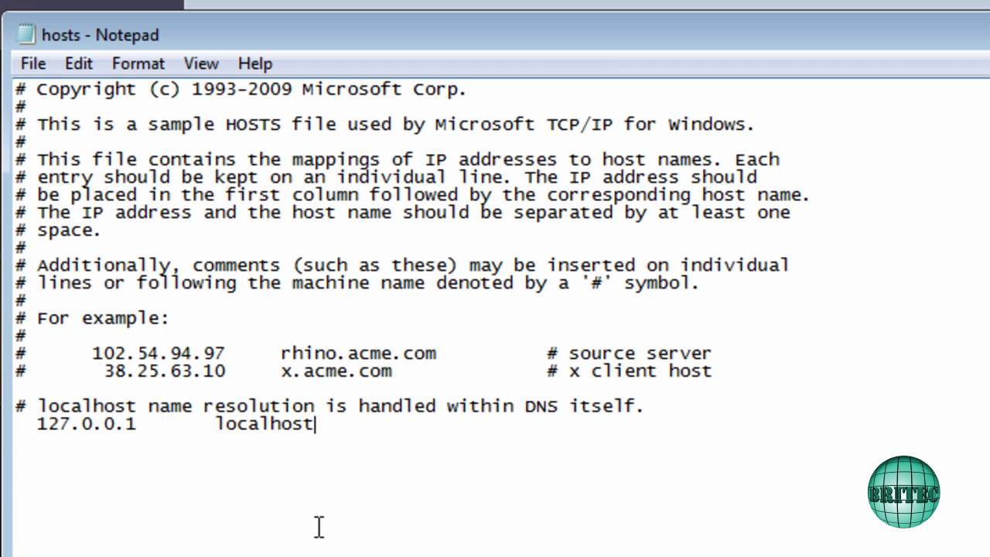
{"action": "right_click", "coordinate": [59, 452]}
{"action": "key", "text": "p"}
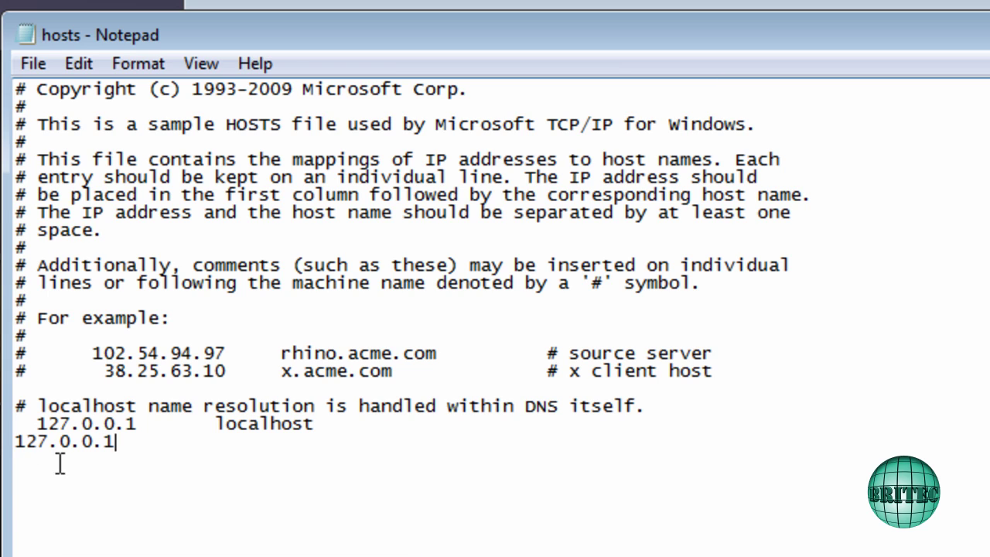
{"action": "left_click", "coordinate": [15, 442]}
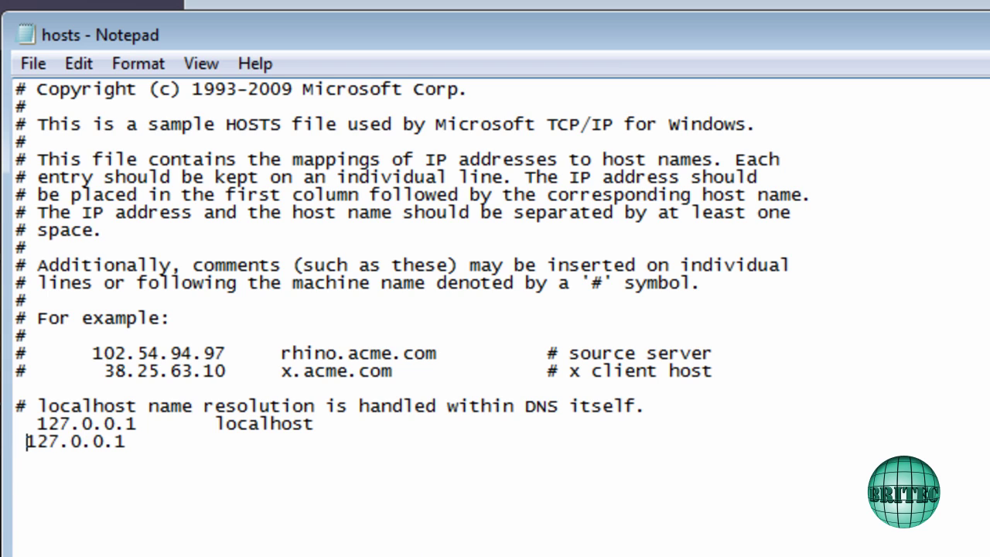
{"action": "left_click", "coordinate": [229, 442]}
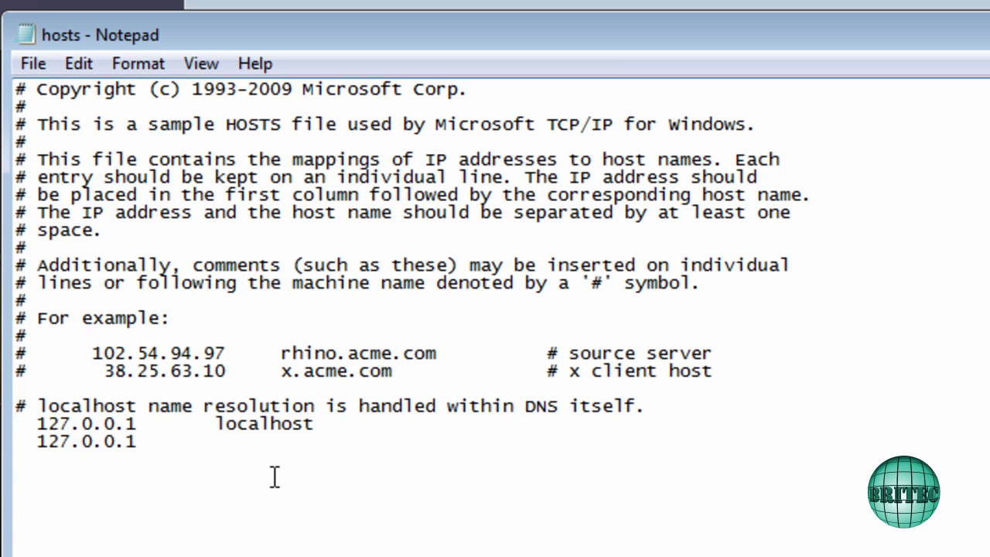
{"action": "key", "text": "BackSpace"}
{"action": "type", "text": "www"}
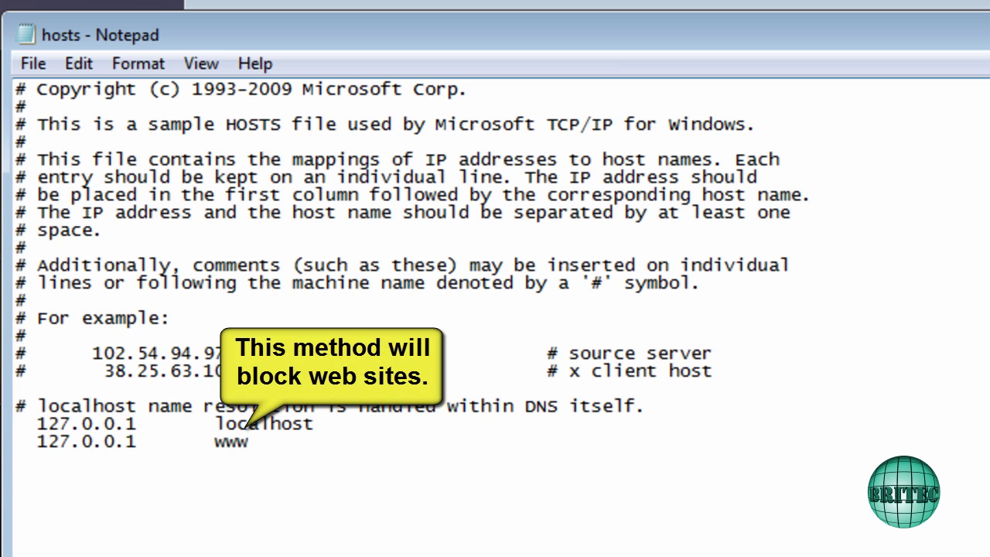
{"action": "type", "text": ".bbc.co.uk"}
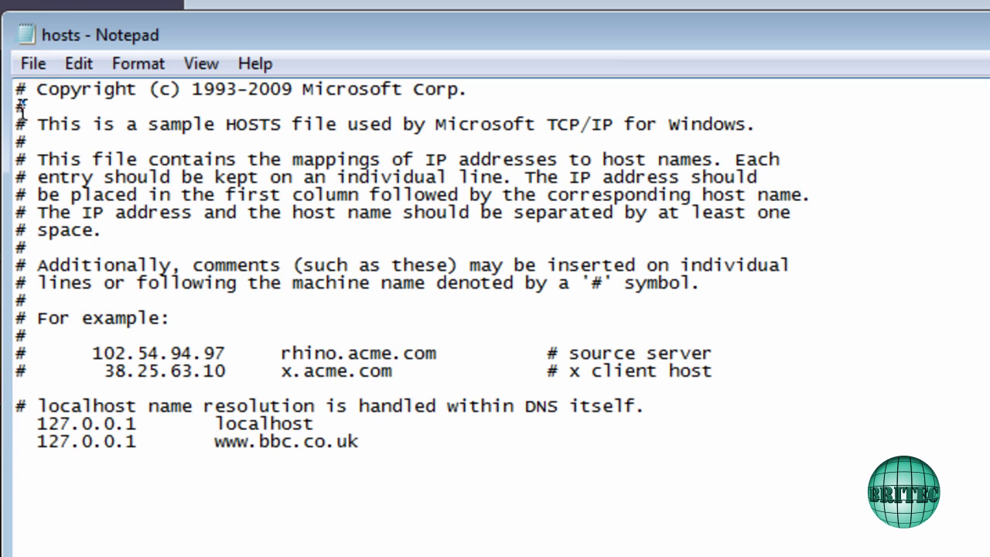
{"action": "left_click", "coordinate": [33, 64]}
{"action": "left_click", "coordinate": [77, 151]}
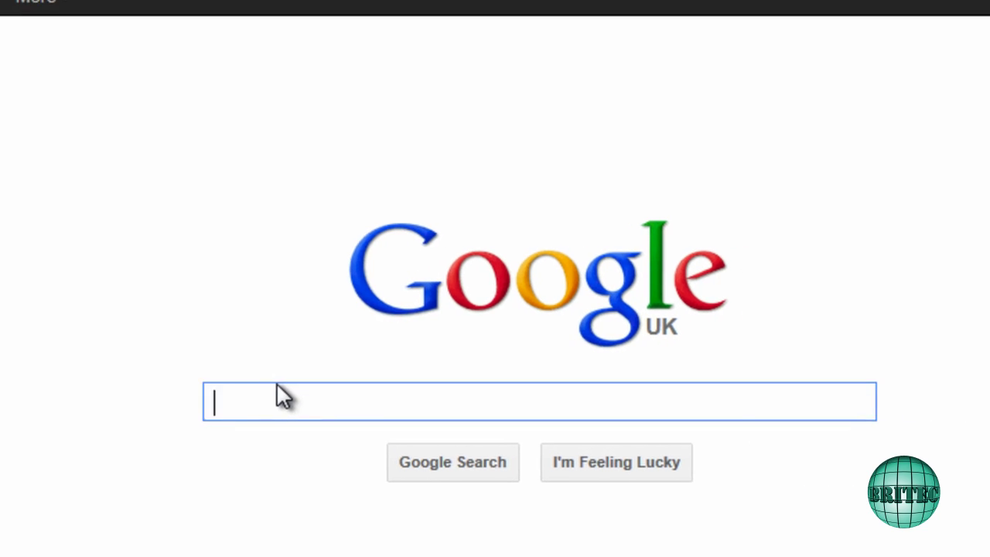
- Switch to Internet Explorer, search Google for bbc and try to open the BBC homepage to test the block
{"action": "type", "text": "bbc"}
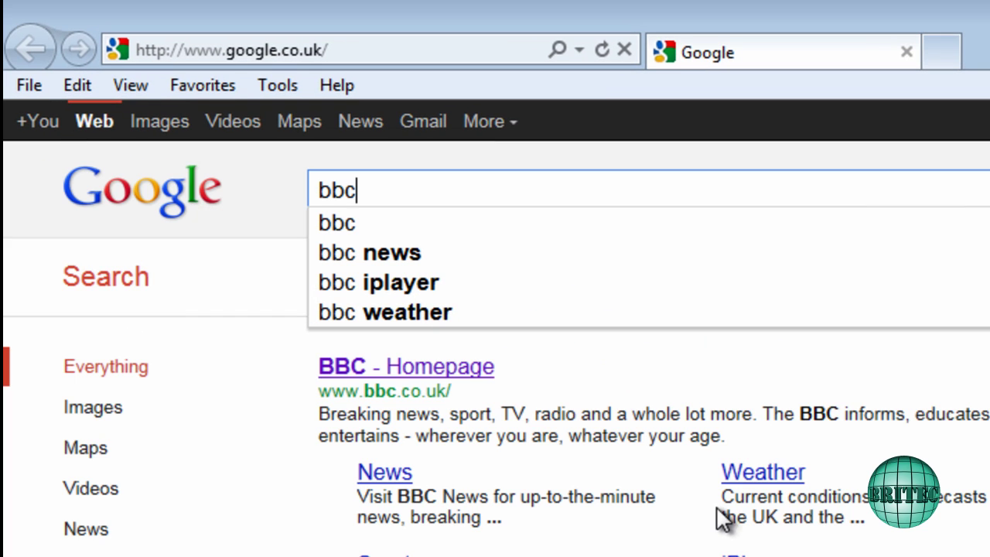
{"action": "left_click", "coordinate": [448, 371]}
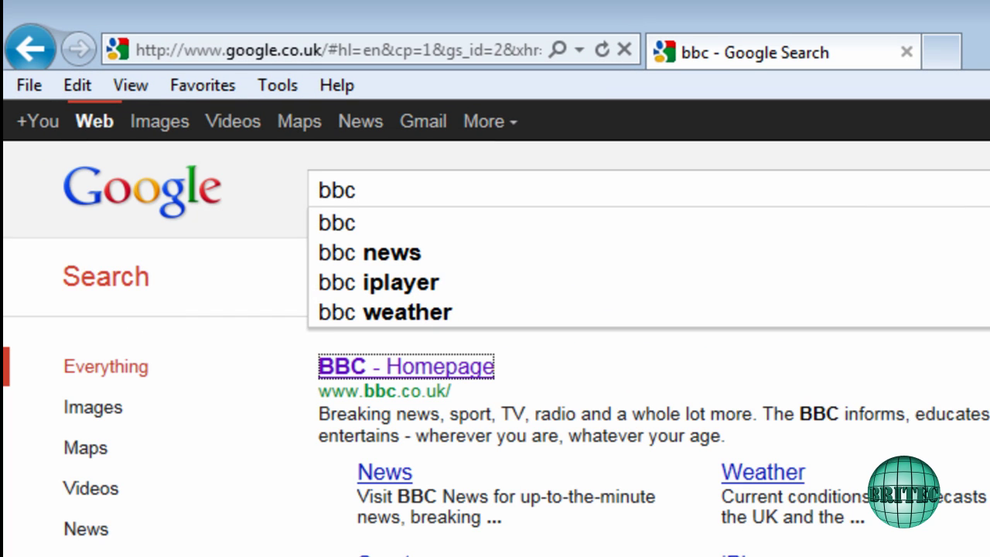
{"action": "left_click", "coordinate": [458, 369]}
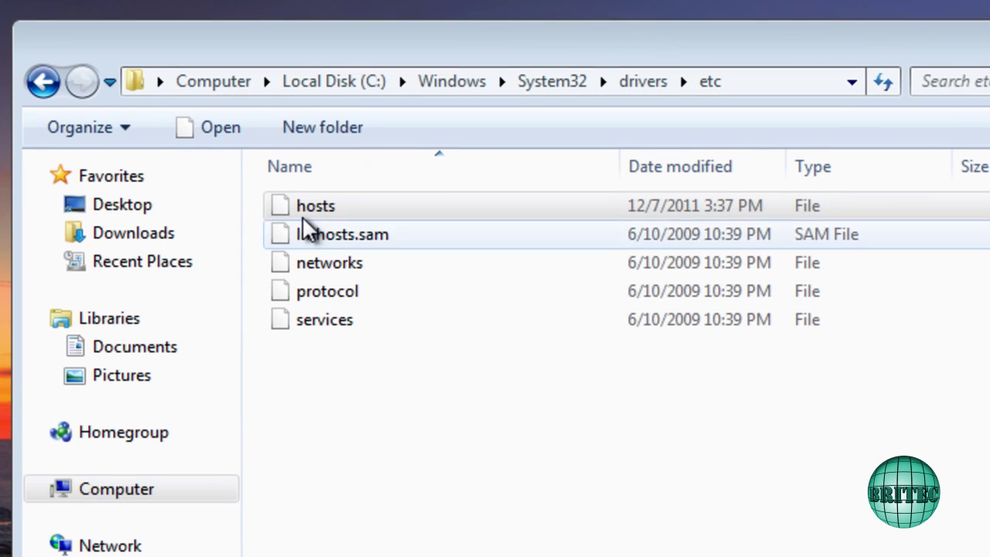
{"action": "left_click", "coordinate": [315, 203]}
{"action": "right_click", "coordinate": [315, 203]}
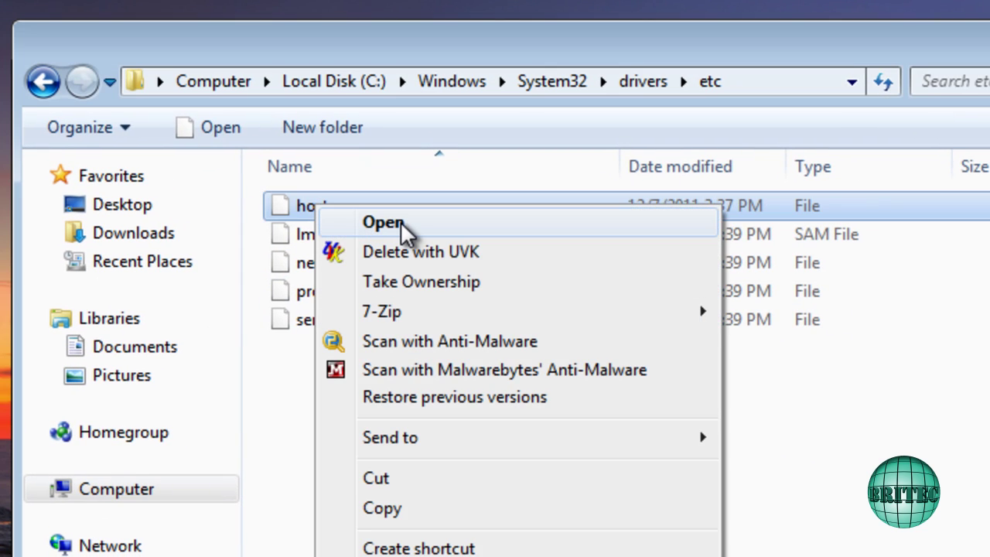
{"action": "left_click", "coordinate": [400, 221]}
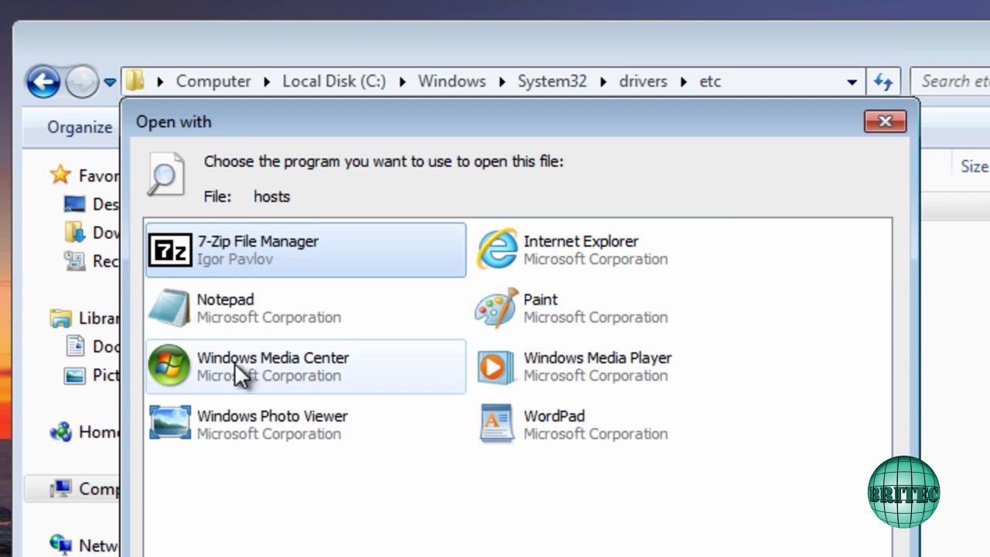
{"action": "left_click", "coordinate": [198, 304]}
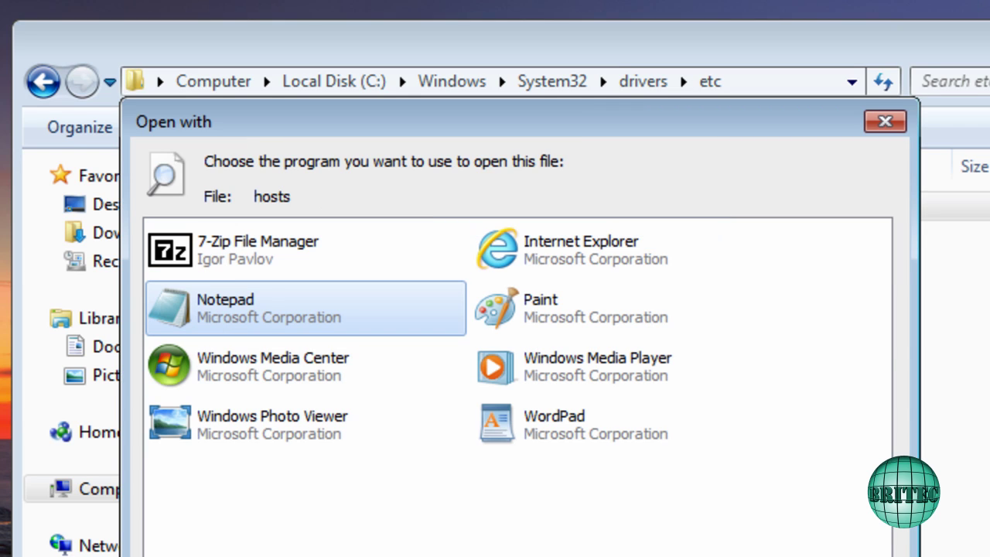
{"action": "key", "text": "Return"}
{"action": "left_click_drag", "start_coordinate": [223, 470], "coordinate": [2, 474]}
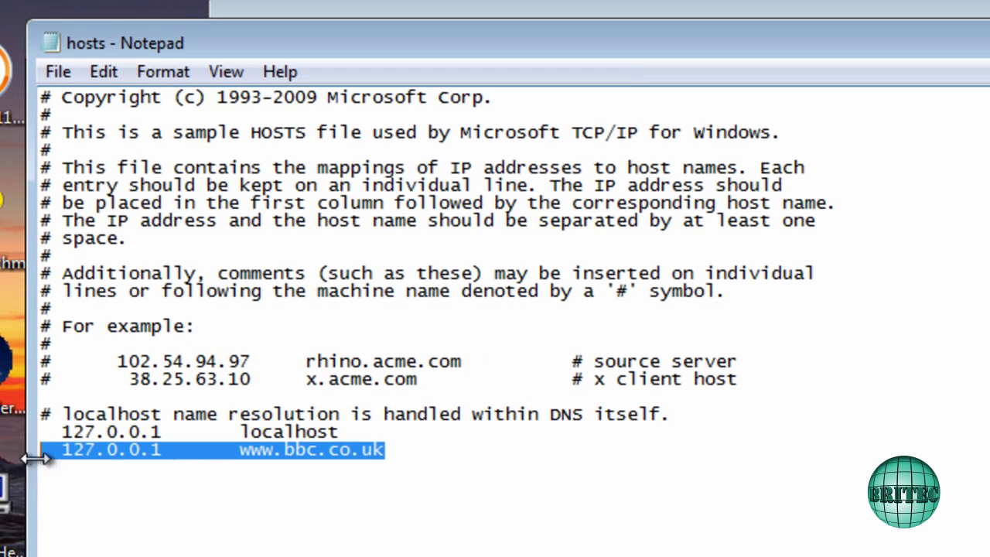
{"action": "key", "text": "Delete"}
{"action": "left_click", "coordinate": [47, 75]}
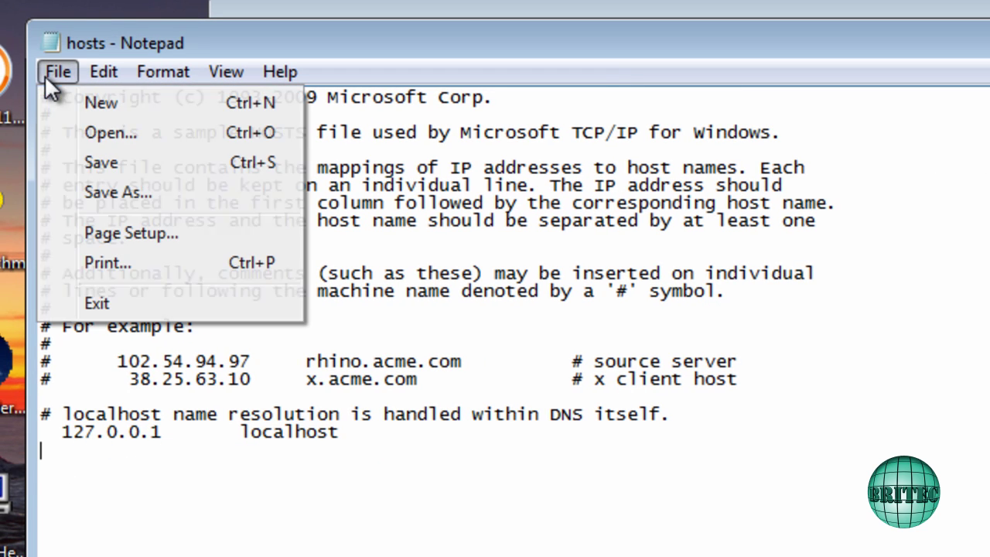
{"action": "left_click", "coordinate": [81, 159]}
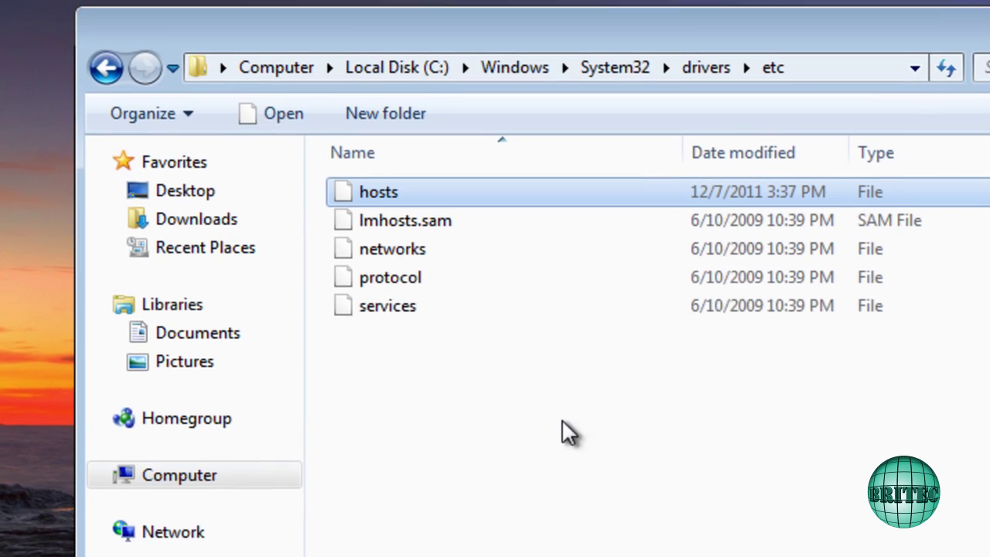
- Delete the hosts file from the etc folder to the Recycle Bin
{"action": "right_click", "coordinate": [369, 193]}
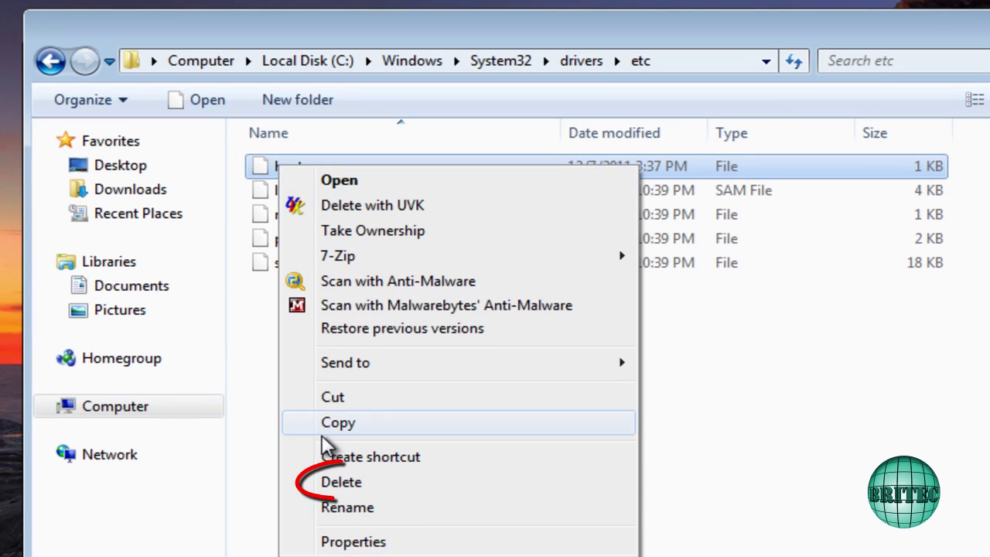
{"action": "left_click", "coordinate": [317, 481]}
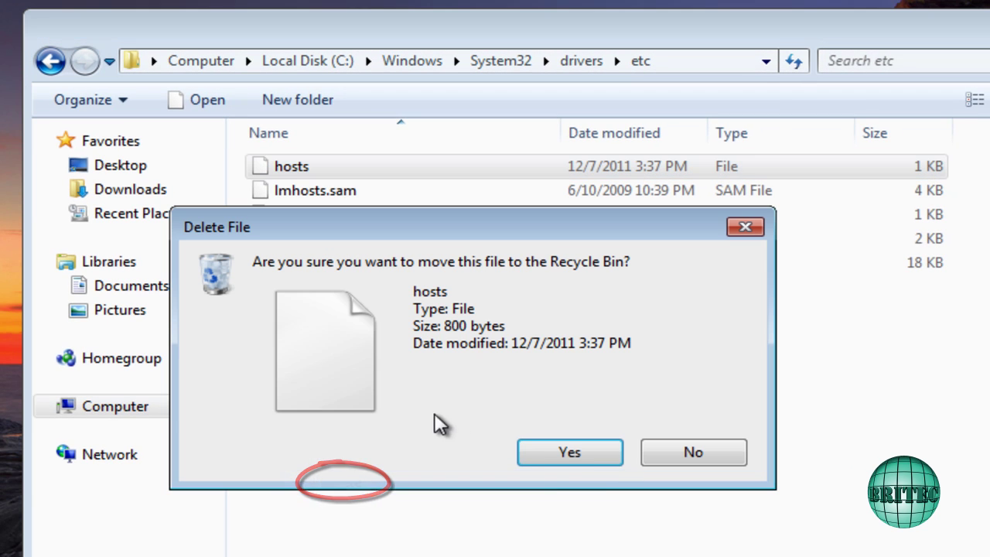
{"action": "left_click", "coordinate": [569, 454]}
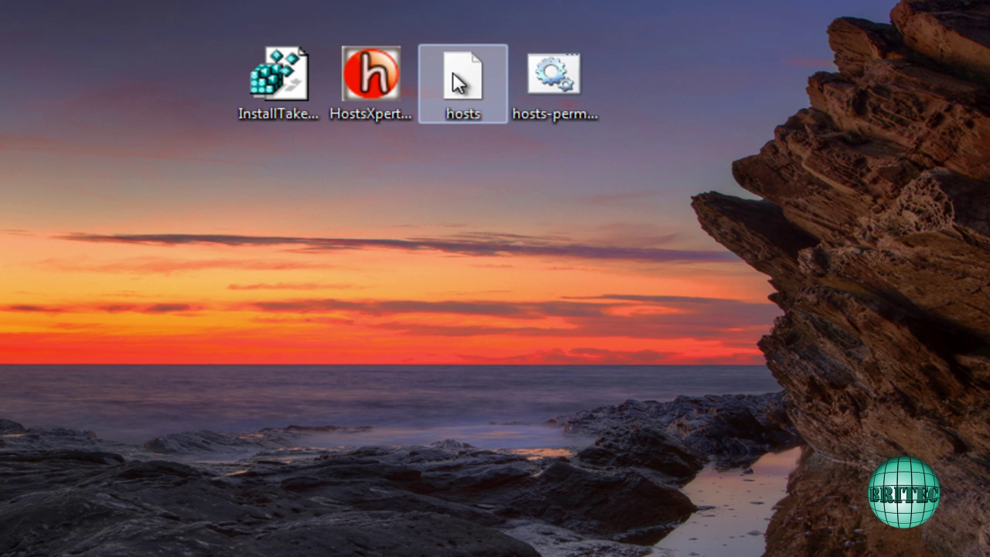
- Open the desktop copy of the hosts file in Notepad, examine its default entries and close it
{"action": "right_click", "coordinate": [453, 72]}
{"action": "left_click", "coordinate": [531, 88]}
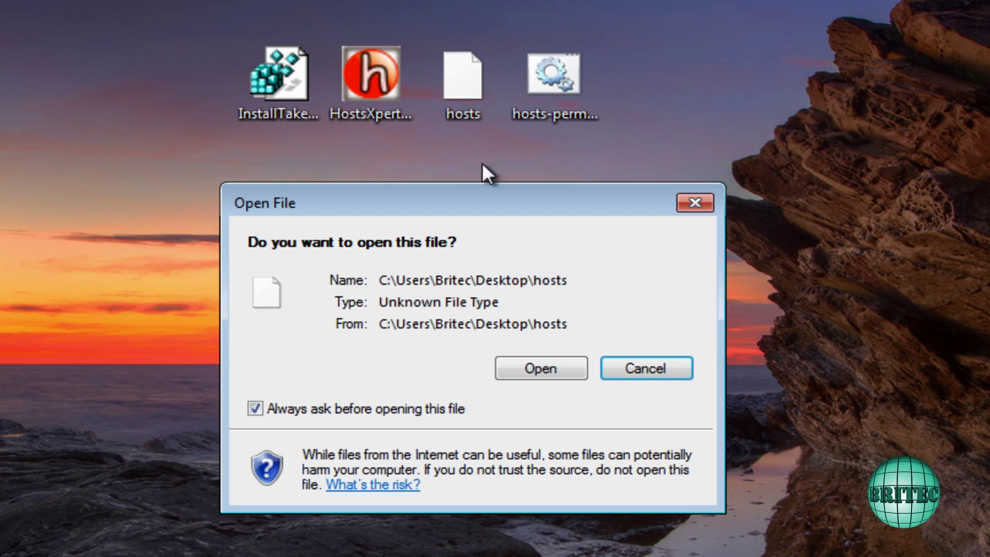
{"action": "left_click", "coordinate": [536, 369]}
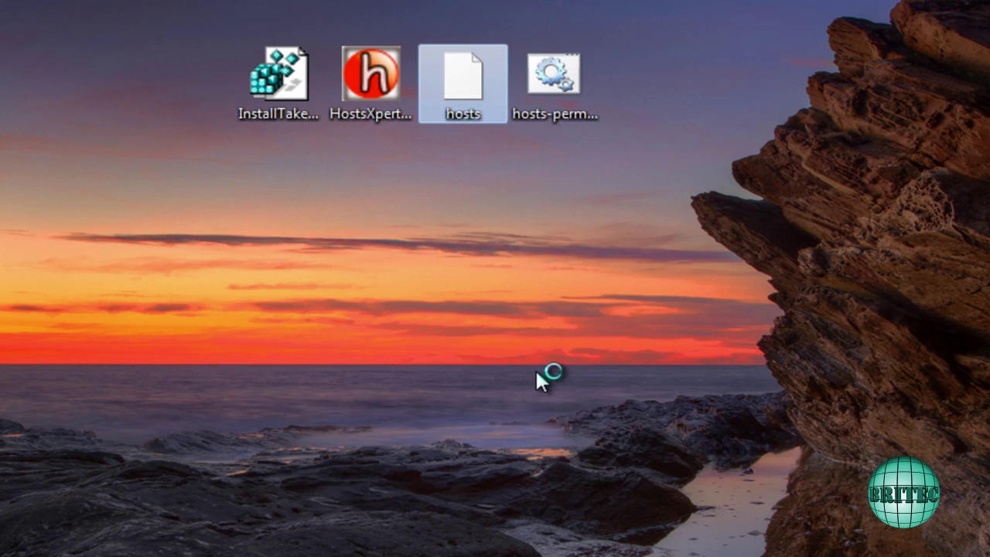
{"action": "left_click", "coordinate": [227, 259]}
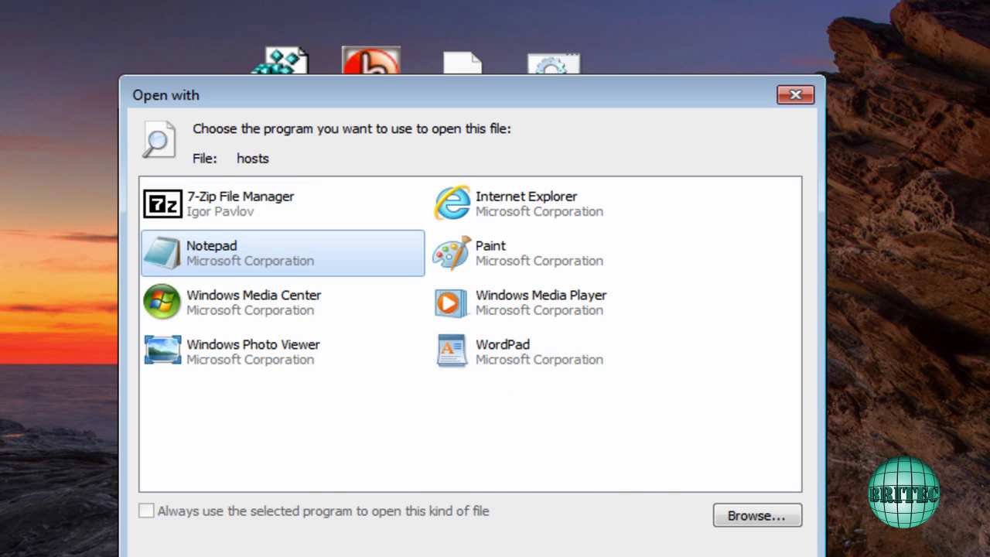
{"action": "key", "text": "Return"}
{"action": "left_click", "coordinate": [519, 363]}
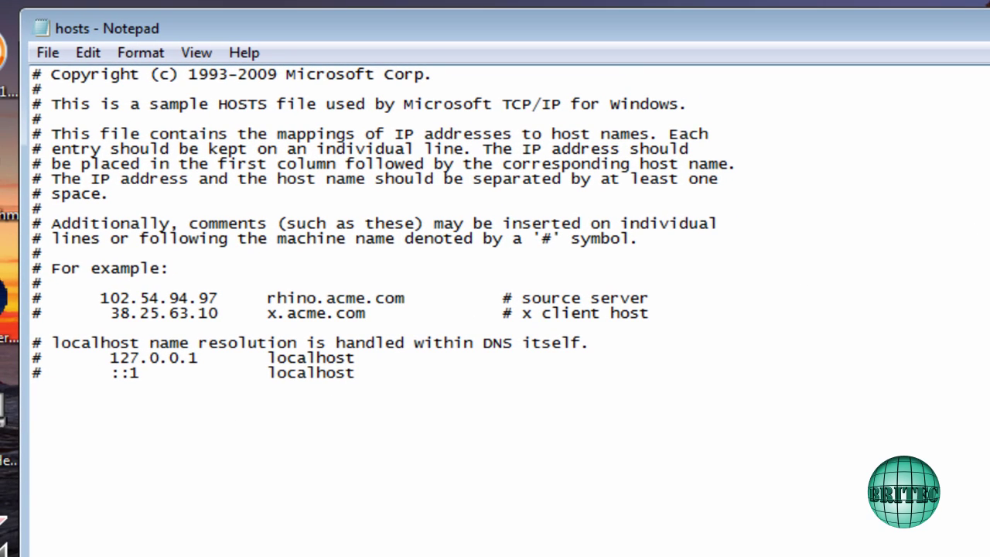
{"action": "key", "text": "alt+F4"}
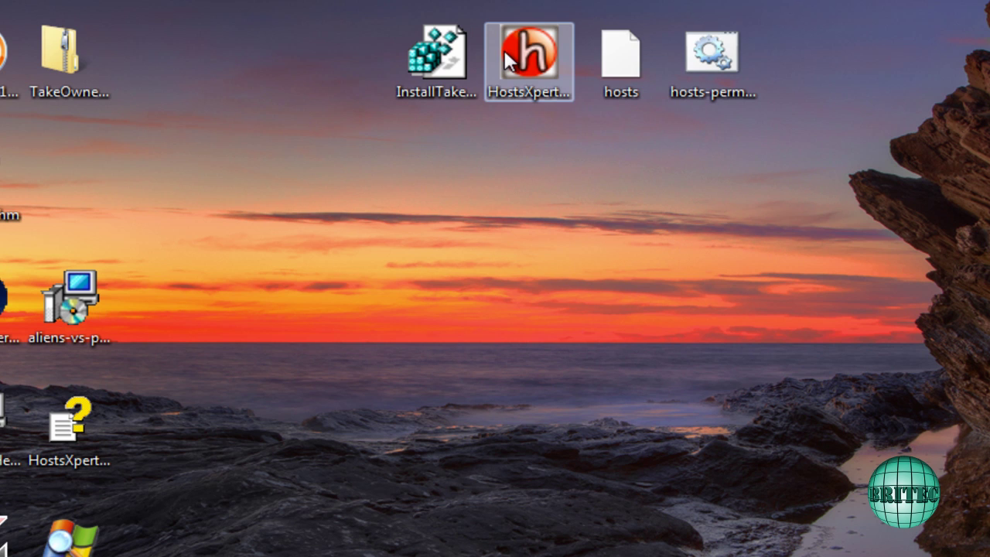
- Run HostsXpert from the desktop to create a new HOSTS file, check it in the etc folder and close the program
{"action": "left_click", "coordinate": [525, 67]}
{"action": "double_click", "coordinate": [526, 67]}
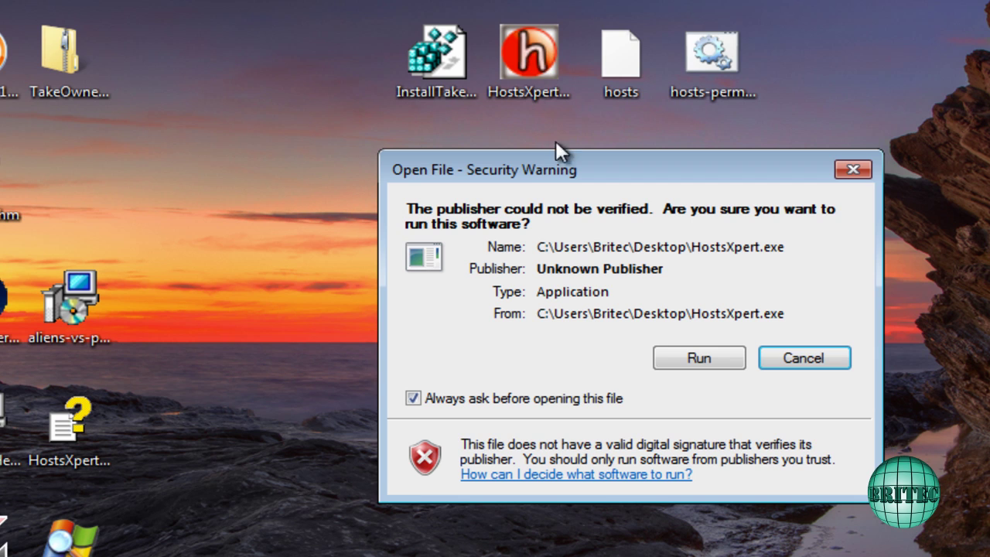
{"action": "left_click", "coordinate": [702, 360]}
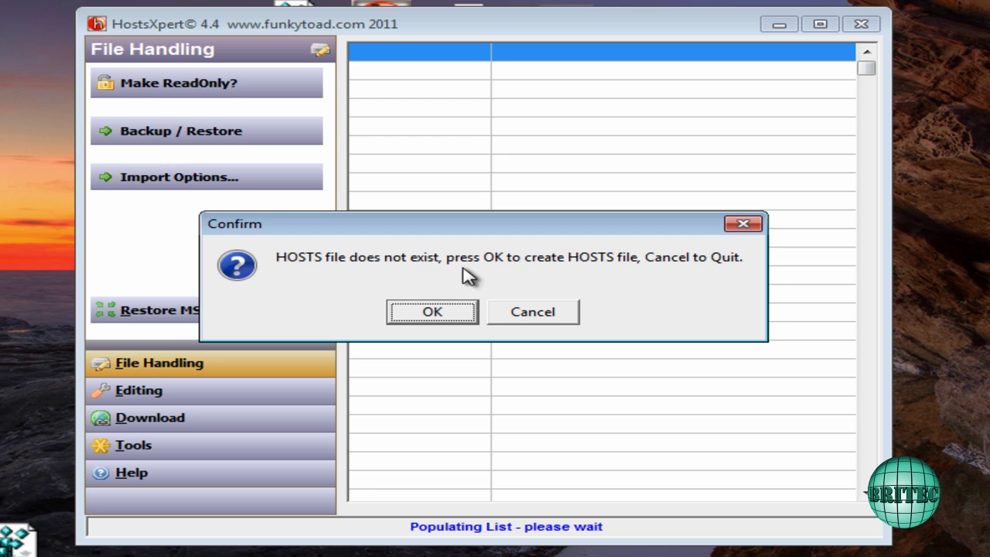
{"action": "left_click", "coordinate": [426, 313]}
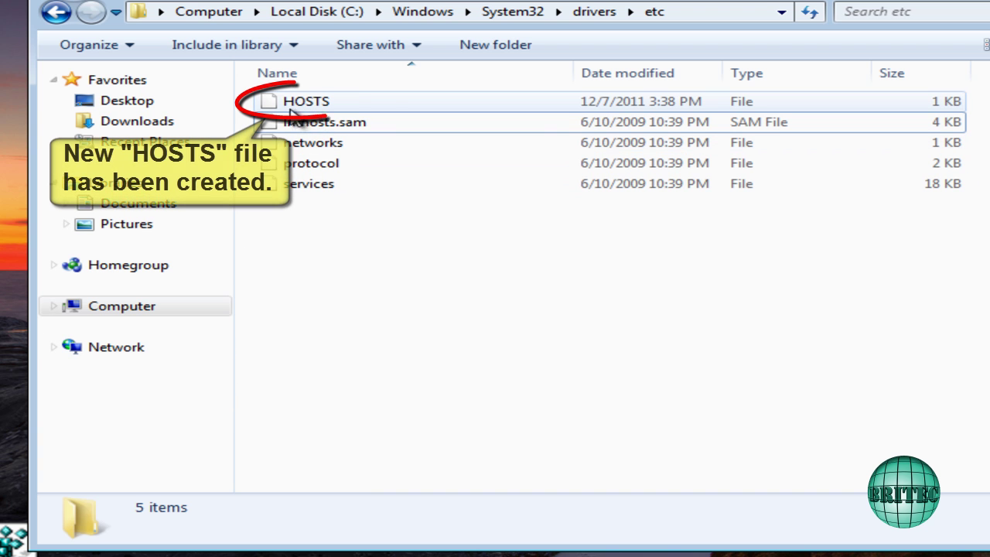
{"action": "left_click", "coordinate": [303, 108]}
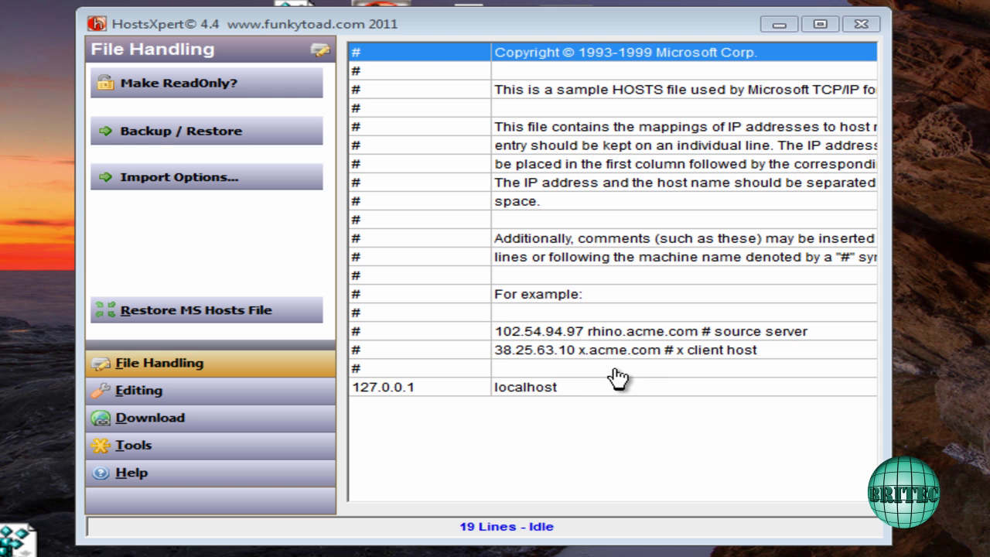
{"action": "left_click", "coordinate": [872, 28]}
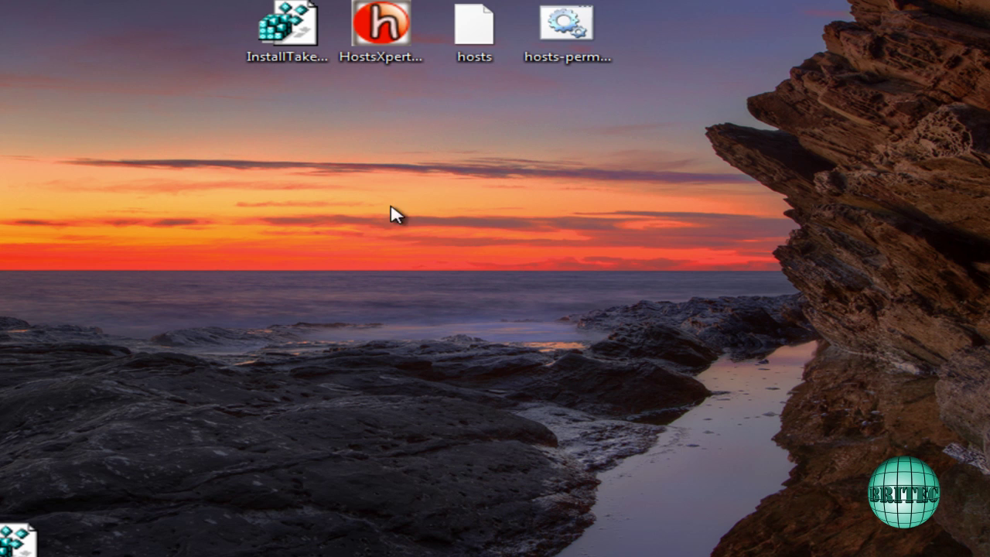